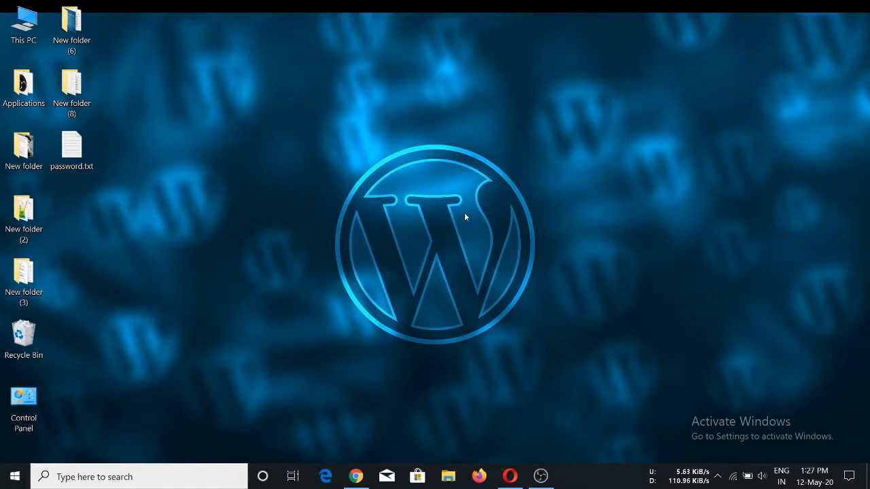
- Create a desktop shortcut to xampp-control.exe from the xampp folder on Local Disk (F:) and close the folder window
{"action": "double_click", "coordinate": [23, 27]}
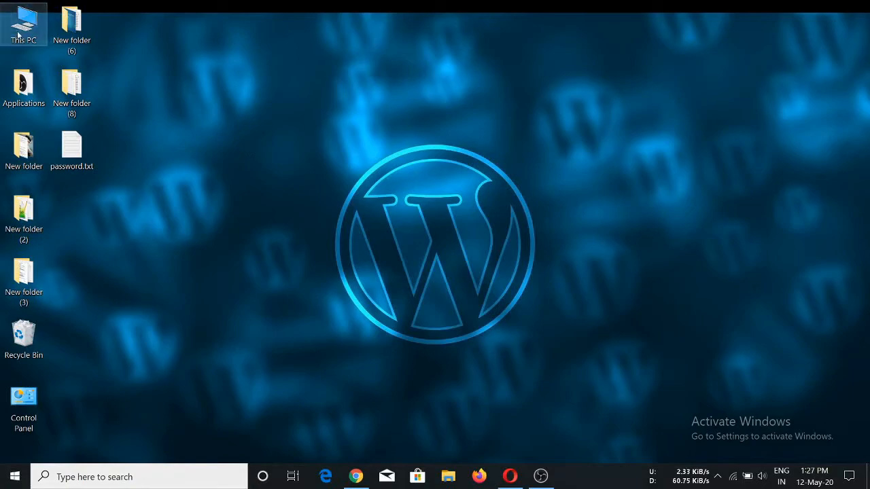
{"action": "double_click", "coordinate": [632, 235]}
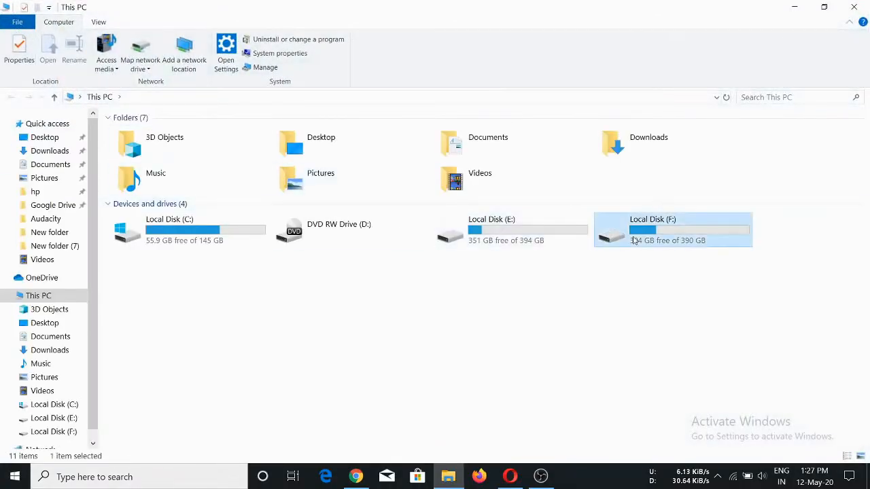
{"action": "double_click", "coordinate": [213, 146]}
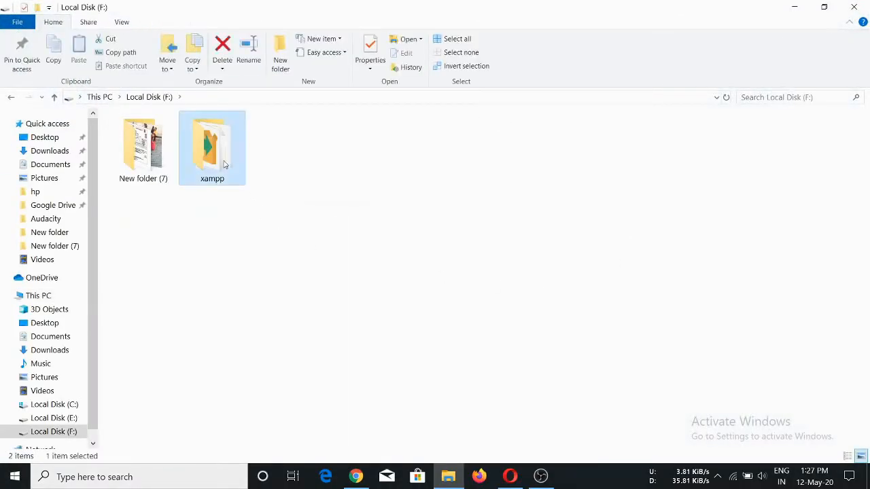
{"action": "scroll", "coordinate": [161, 186], "scroll_direction": "down", "scroll_amount": 9}
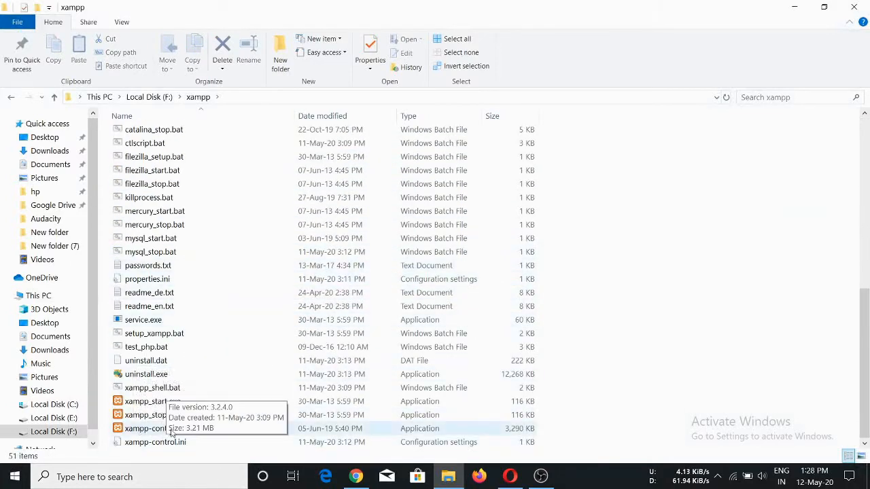
{"action": "left_click", "coordinate": [149, 432]}
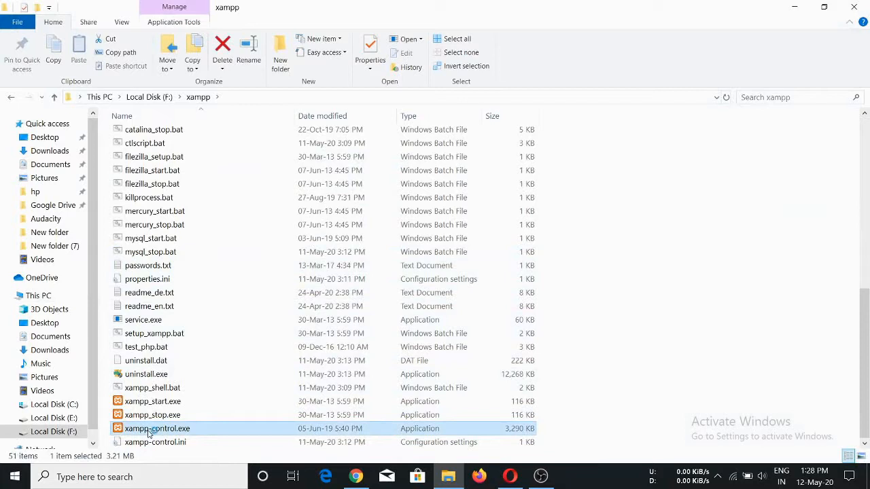
{"action": "double_click", "coordinate": [149, 432]}
{"action": "mouse_move", "coordinate": [216, 318]}
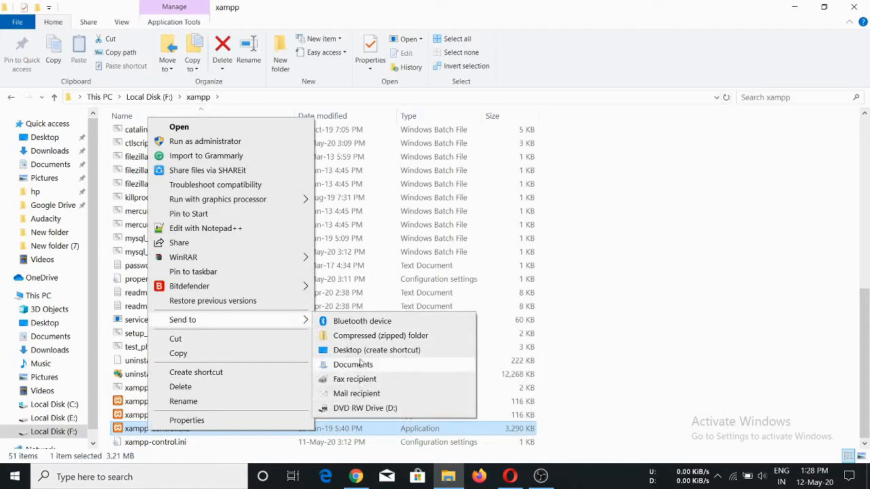
{"action": "left_click", "coordinate": [414, 353]}
{"action": "left_click", "coordinate": [860, 6]}
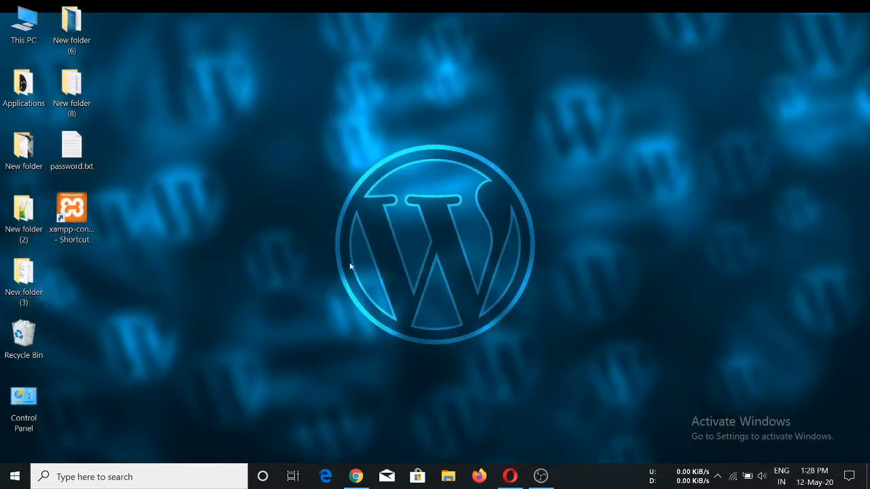
- Launch the XAMPP Control Panel from its desktop shortcut and start the Apache and MySQL modules
{"action": "left_click", "coordinate": [74, 227]}
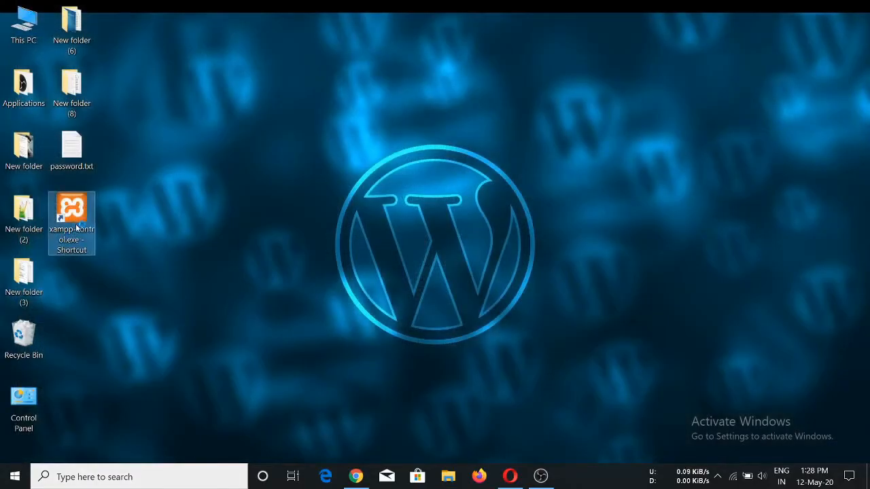
{"action": "double_click", "coordinate": [77, 228]}
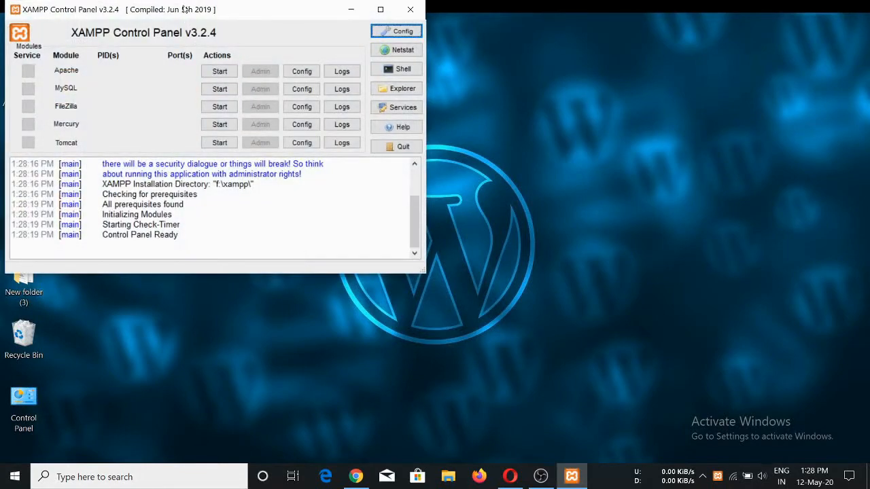
{"action": "left_click_drag", "start_coordinate": [185, 9], "coordinate": [396, 36]}
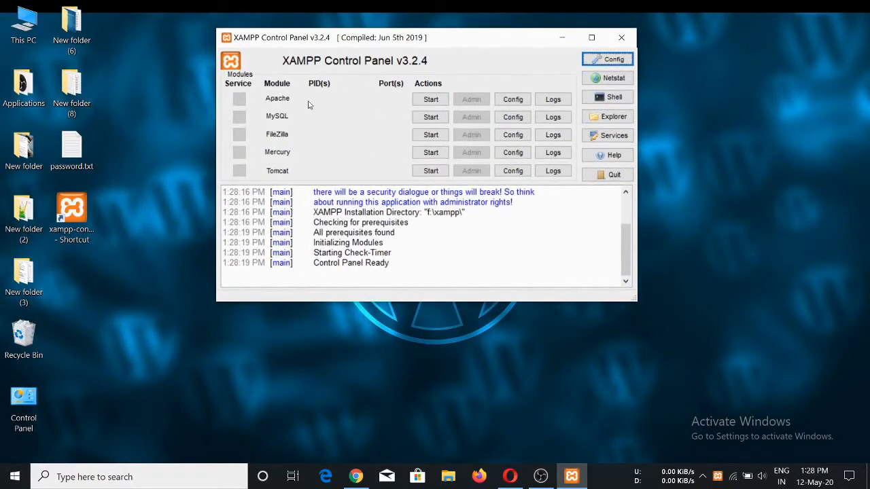
{"action": "left_click", "coordinate": [431, 99]}
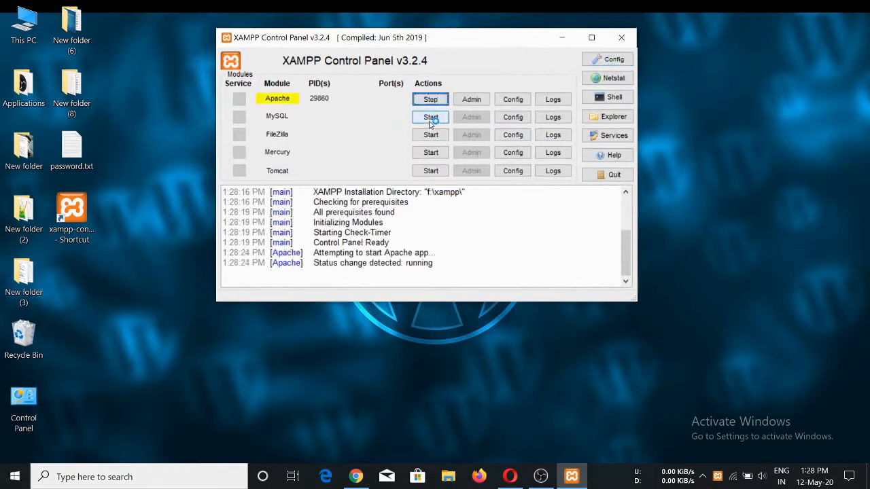
{"action": "left_click", "coordinate": [430, 118]}
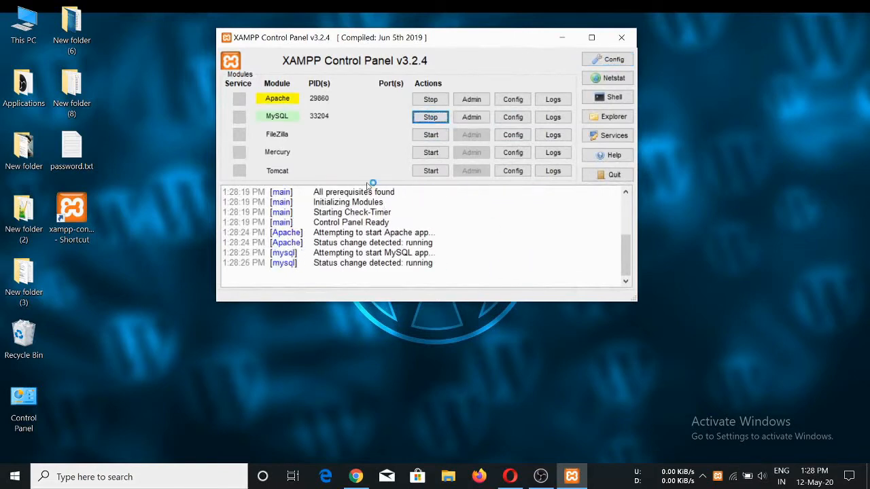
{"action": "left_click_drag", "start_coordinate": [450, 43], "coordinate": [473, 89]}
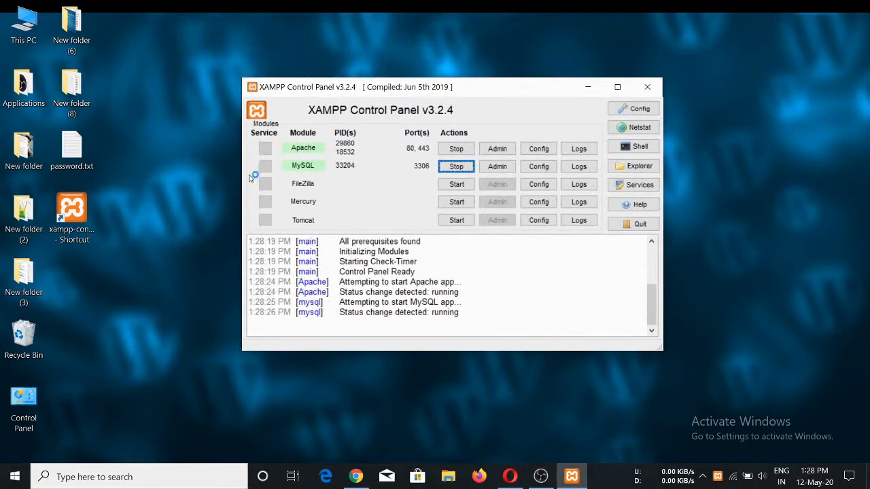
- Switch to Opera, load localhost/demoweb and look over the site's front page
{"action": "left_click", "coordinate": [509, 478]}
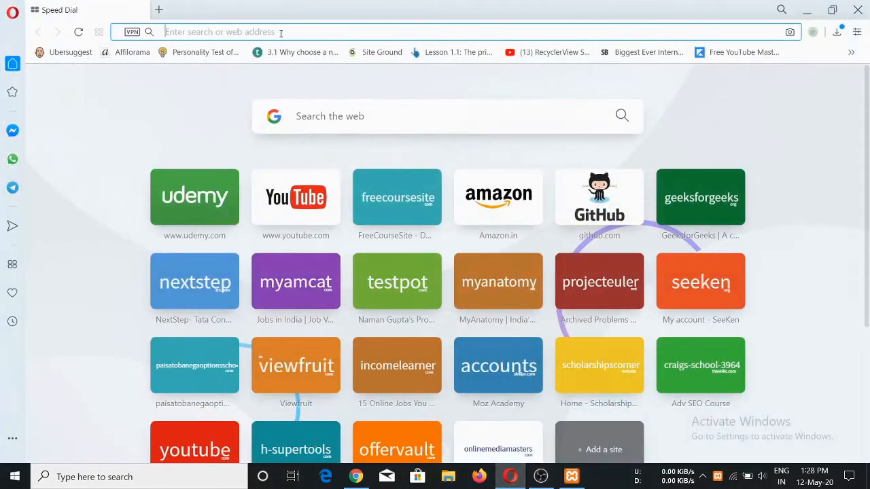
{"action": "type", "text": "loc"}
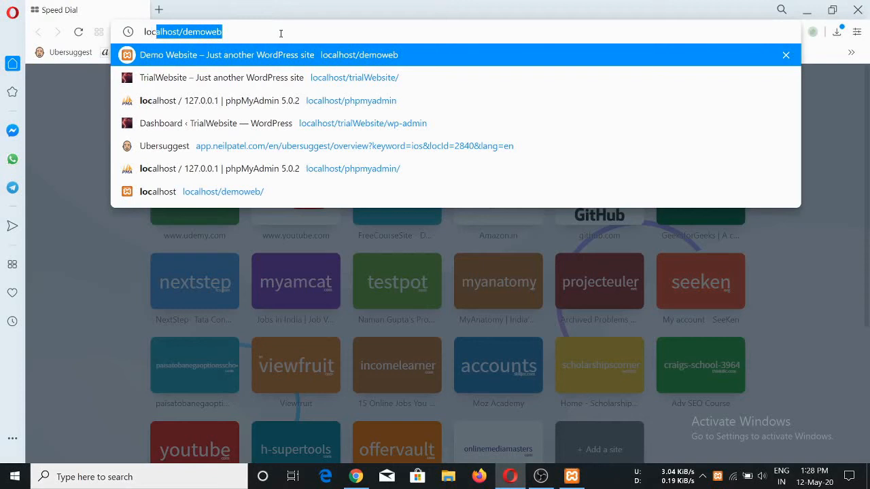
{"action": "type", "text": "alhost"}
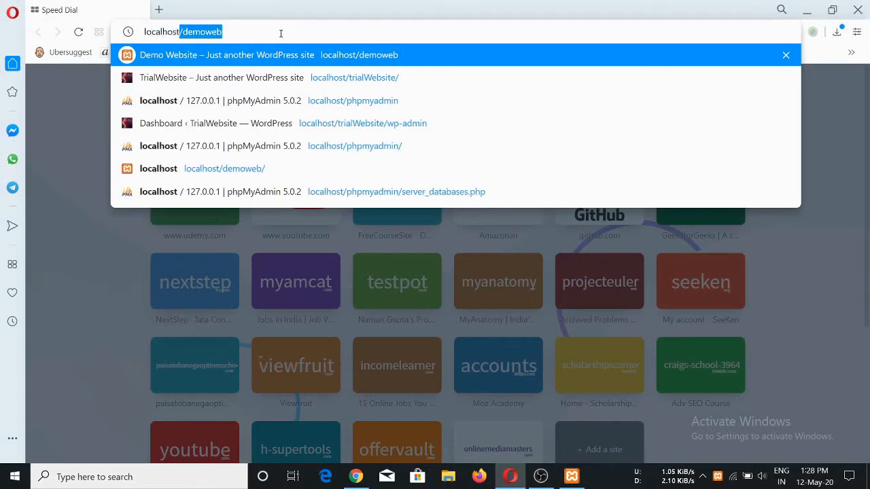
{"action": "type", "text": "/demo"}
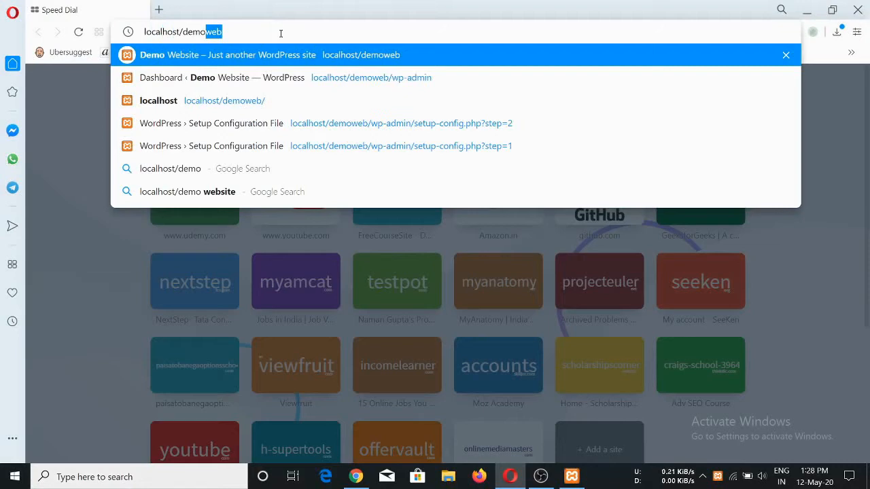
{"action": "key", "text": "Right"}
{"action": "key", "text": "Return"}
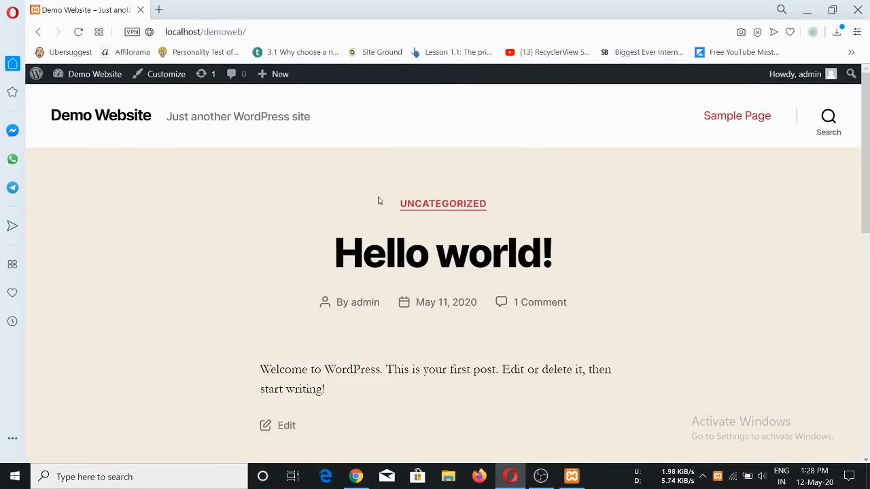
{"action": "scroll", "coordinate": [404, 300], "scroll_direction": "down", "scroll_amount": 1}
{"action": "scroll", "coordinate": [403, 300], "scroll_direction": "down", "scroll_amount": 10}
{"action": "scroll", "coordinate": [631, 256], "scroll_direction": "up", "scroll_amount": 12}
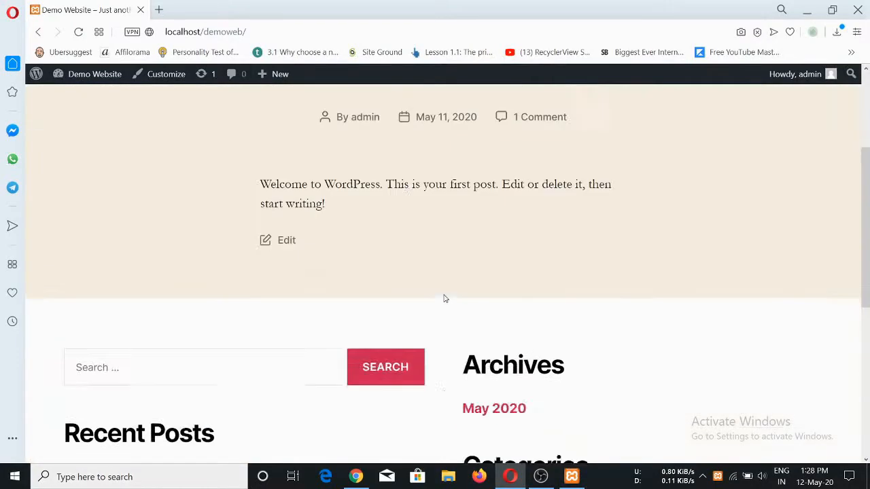
- Open the demo site's WordPress dashboard at localhost/demoweb/wp-admin alongside the front page
{"action": "left_click", "coordinate": [159, 10]}
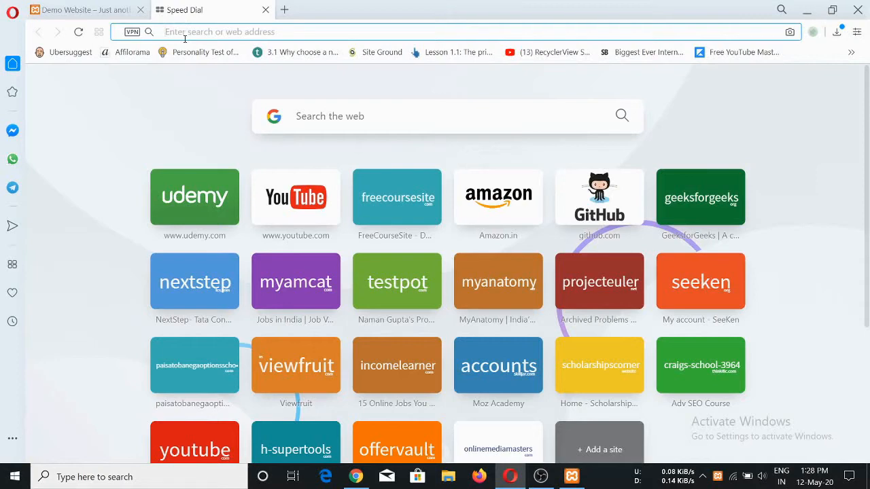
{"action": "type", "text": "local"}
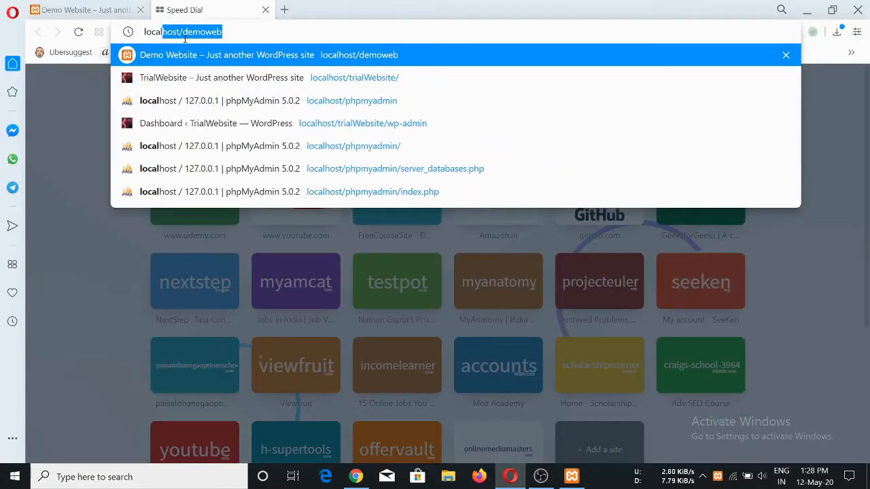
{"action": "type", "text": "host/"}
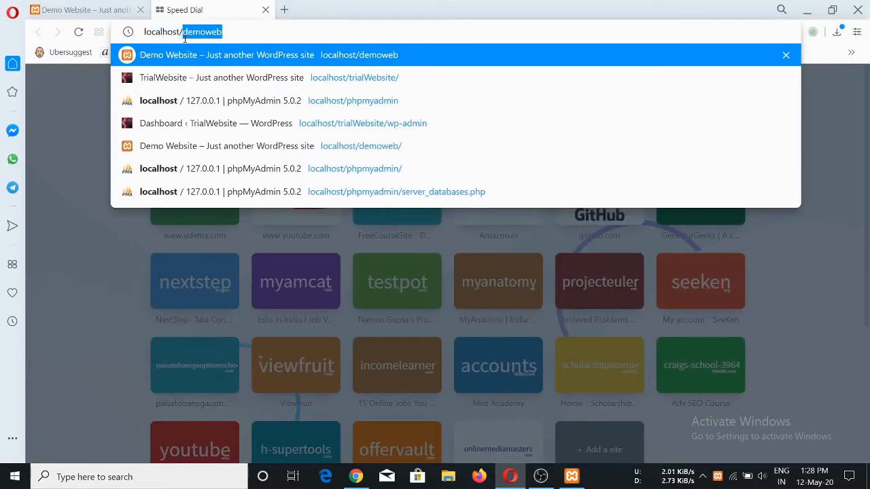
{"action": "key", "text": "Right"}
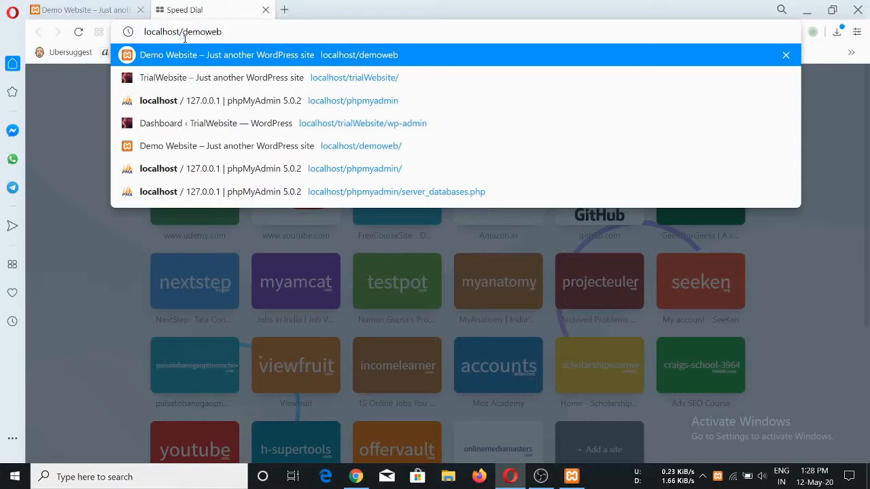
{"action": "type", "text": "/"}
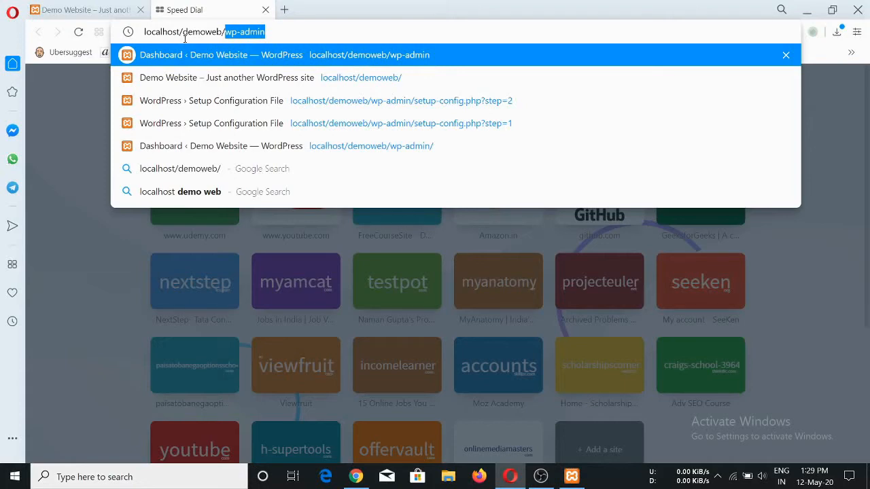
{"action": "key", "text": "Return"}
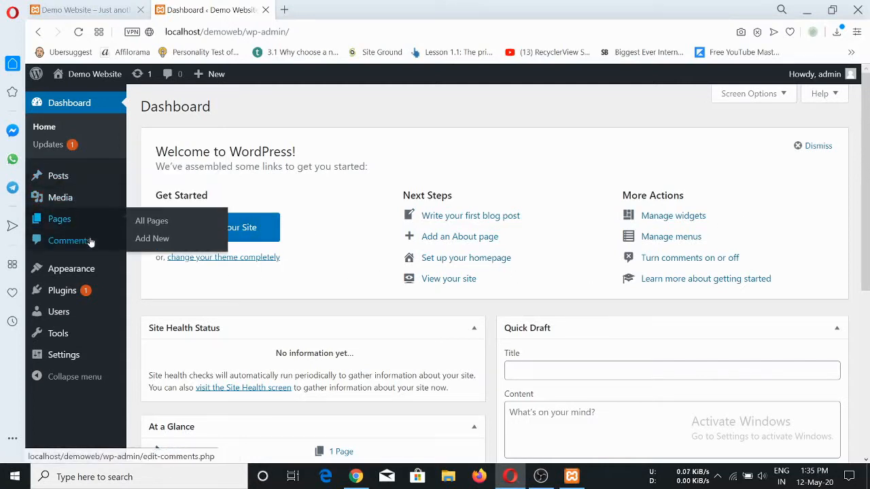
- Look over the WordPress dashboard and open the page of installed themes
{"action": "mouse_move", "coordinate": [99, 276]}
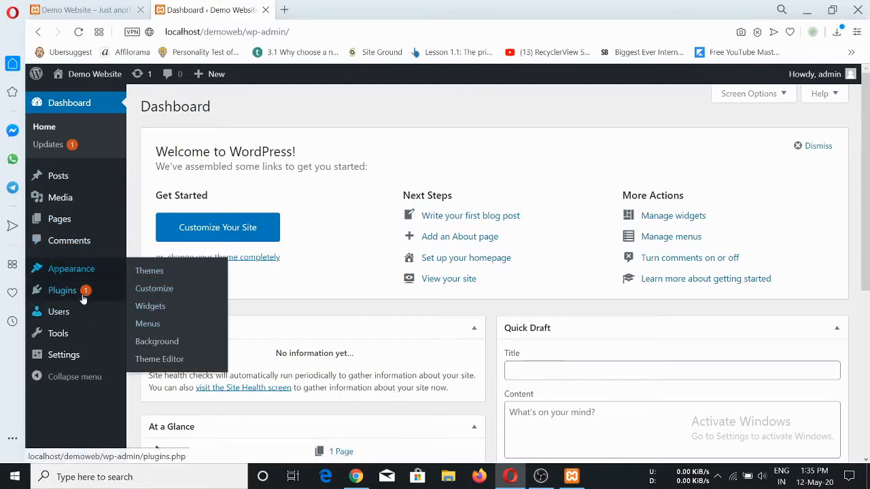
{"action": "mouse_move", "coordinate": [92, 352]}
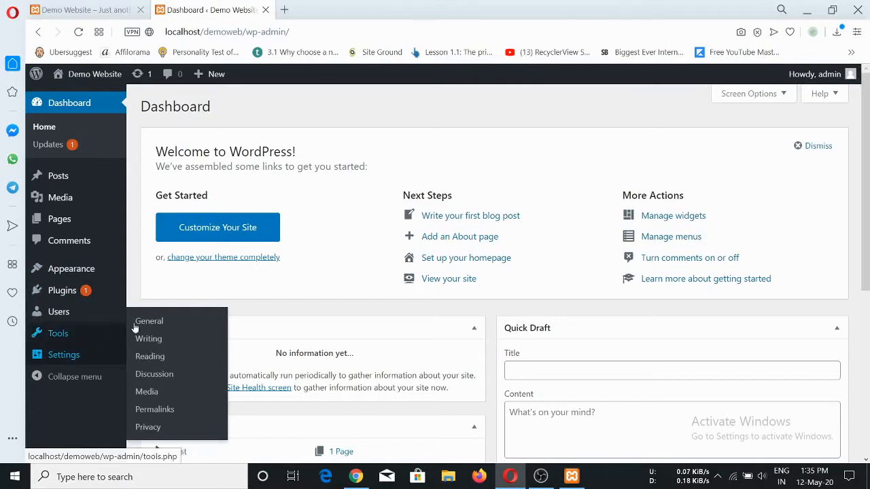
{"action": "scroll", "coordinate": [464, 304], "scroll_direction": "down", "scroll_amount": 3}
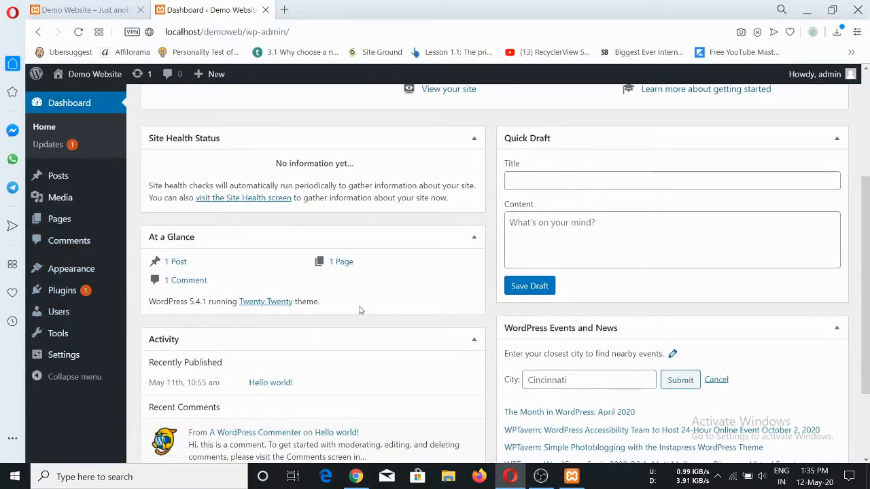
{"action": "scroll", "coordinate": [437, 303], "scroll_direction": "up", "scroll_amount": 3}
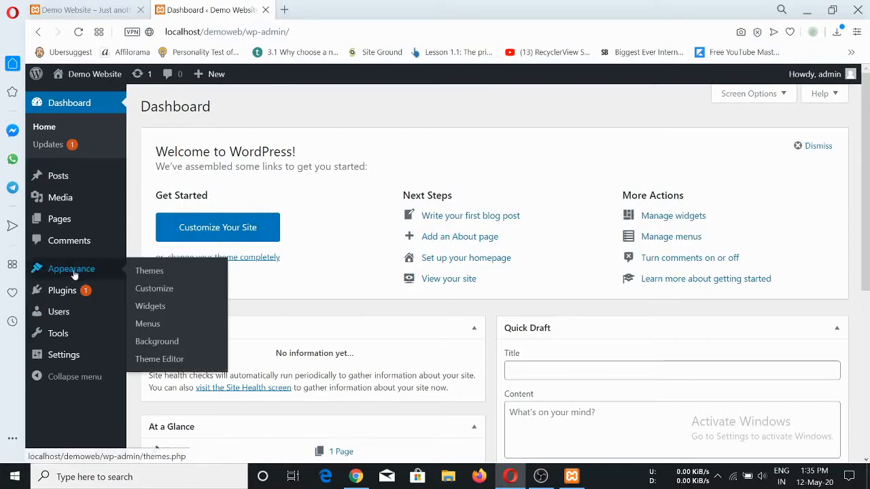
{"action": "left_click", "coordinate": [162, 272]}
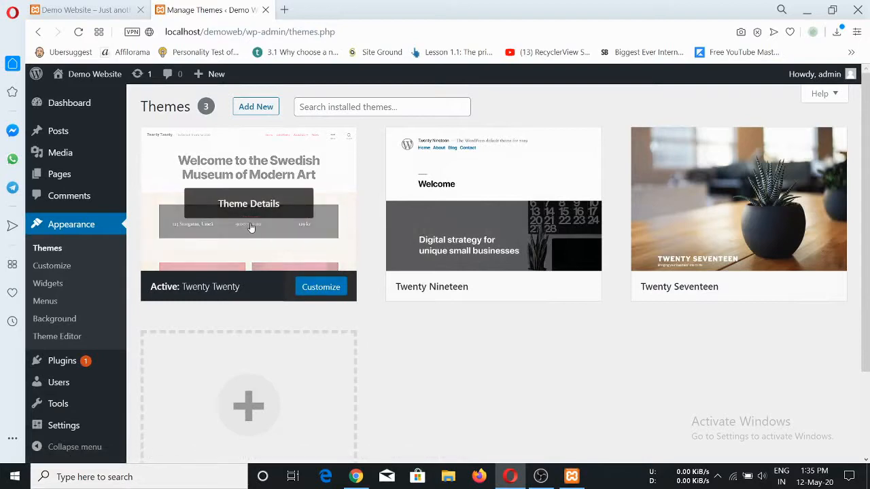
- Review the current look of the Demo Website's front page and return to the installed themes
{"action": "left_click", "coordinate": [102, 5]}
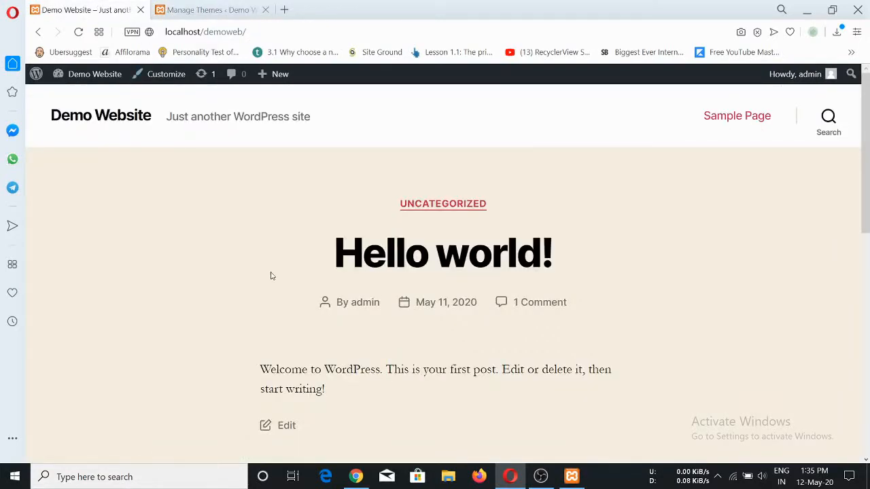
{"action": "scroll", "coordinate": [431, 289], "scroll_direction": "down", "scroll_amount": 3}
{"action": "scroll", "coordinate": [586, 289], "scroll_direction": "up", "scroll_amount": 3}
{"action": "left_click", "coordinate": [220, 9]}
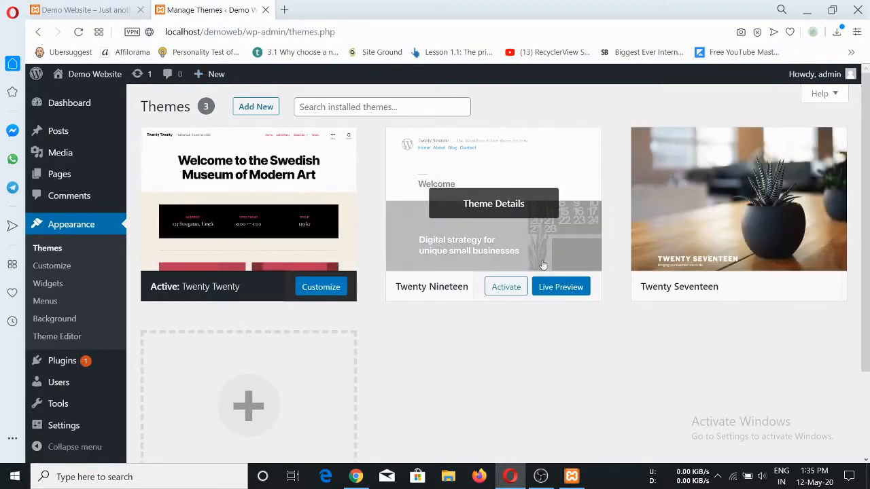
- Activate the Twenty Nineteen theme and reload the Demo Website's front page to check the new design
{"action": "left_click", "coordinate": [512, 288]}
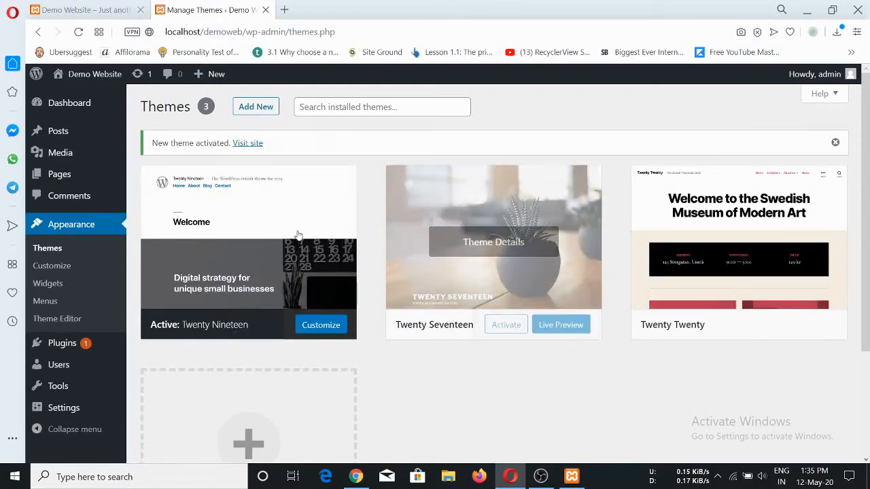
{"action": "left_click", "coordinate": [97, 11]}
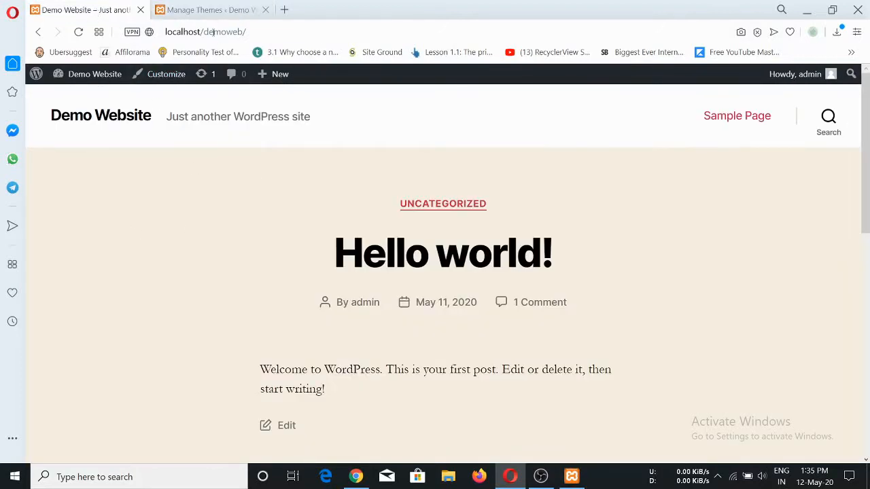
{"action": "left_click", "coordinate": [78, 32]}
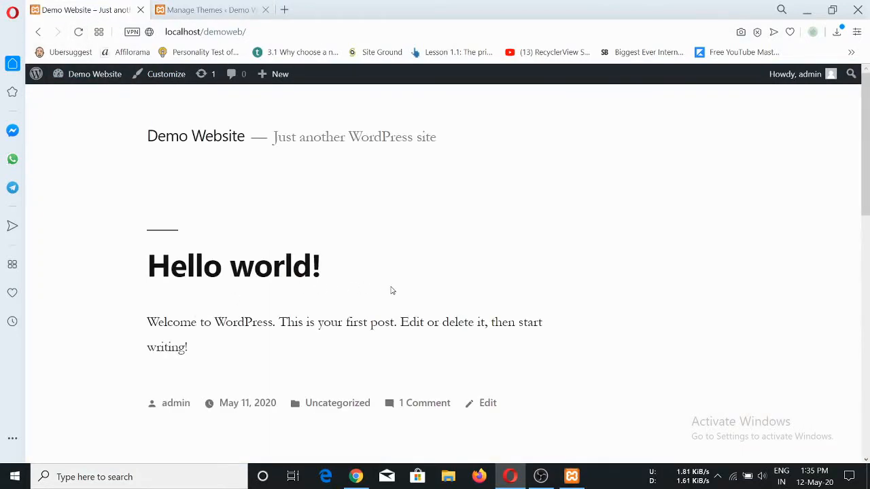
- Review the Demo Website's front page in its Twenty Nineteen design and return to the installed themes
{"action": "scroll", "coordinate": [401, 293], "scroll_direction": "down", "scroll_amount": 4}
{"action": "scroll", "coordinate": [476, 306], "scroll_direction": "down", "scroll_amount": 5}
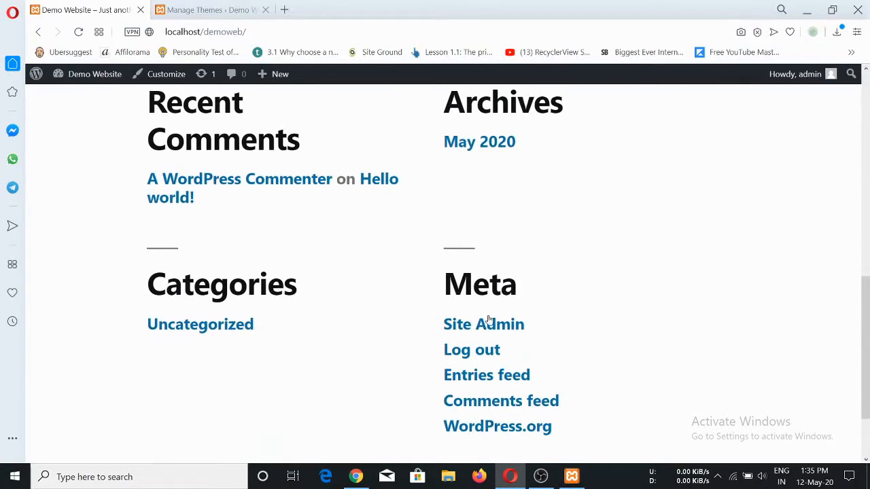
{"action": "scroll", "coordinate": [328, 322], "scroll_direction": "up", "scroll_amount": 9}
{"action": "left_click", "coordinate": [197, 8]}
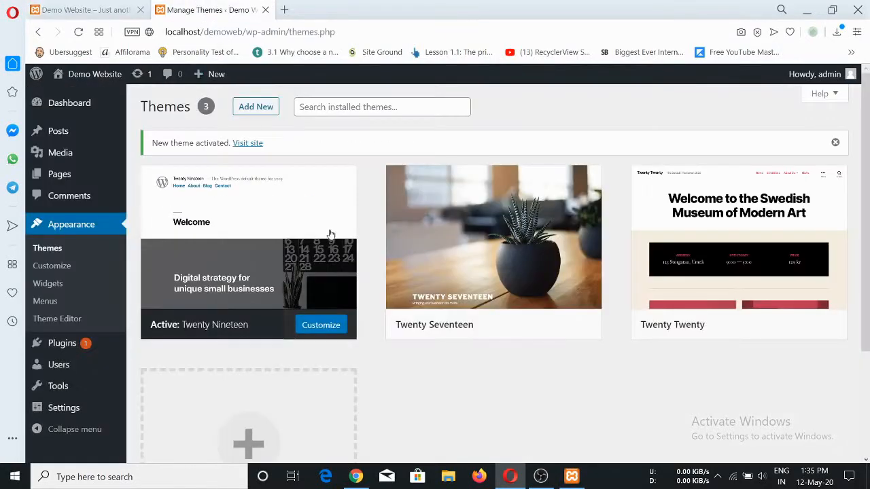
- Look over the installed themes and open the page for adding new themes
{"action": "scroll", "coordinate": [325, 339], "scroll_direction": "down", "scroll_amount": 2}
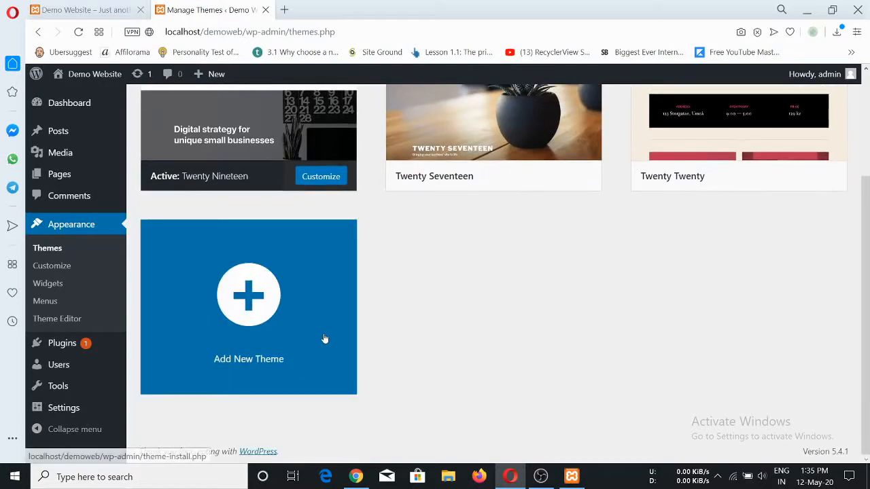
{"action": "scroll", "coordinate": [462, 217], "scroll_direction": "up", "scroll_amount": 2}
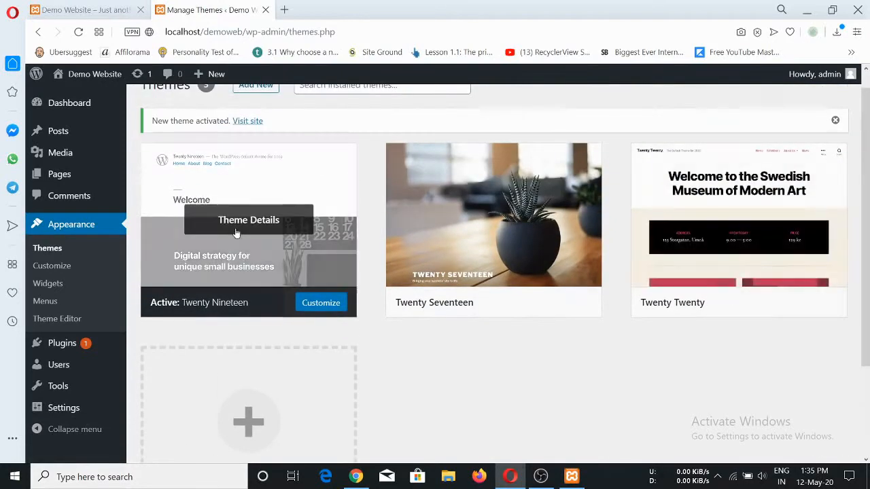
{"action": "scroll", "coordinate": [394, 343], "scroll_direction": "up", "scroll_amount": 1}
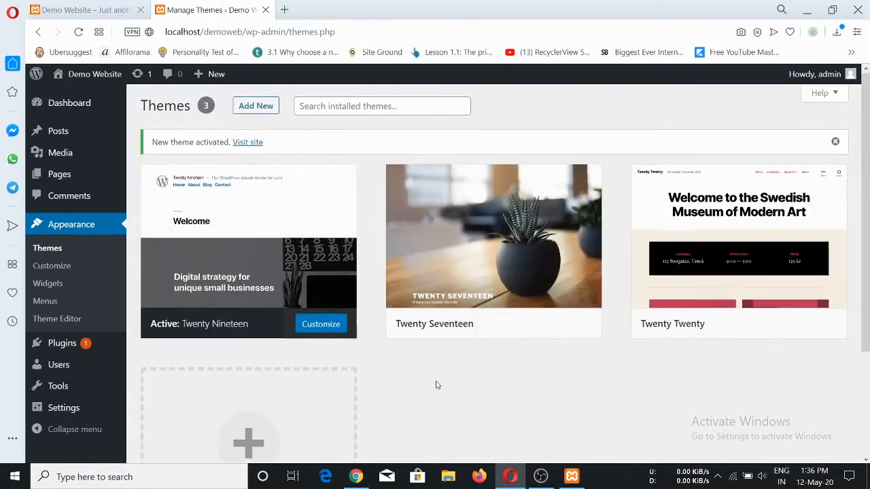
{"action": "scroll", "coordinate": [437, 387], "scroll_direction": "down", "scroll_amount": 2}
{"action": "scroll", "coordinate": [429, 407], "scroll_direction": "up", "scroll_amount": 2}
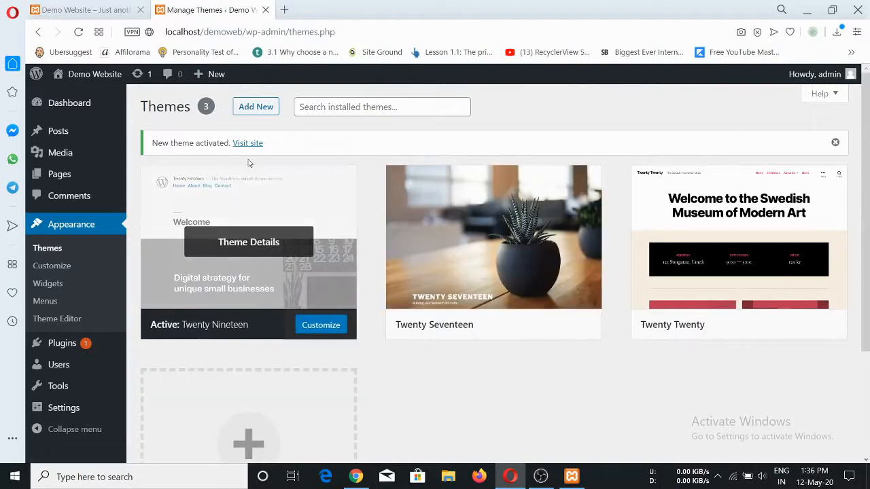
{"action": "left_click", "coordinate": [254, 108]}
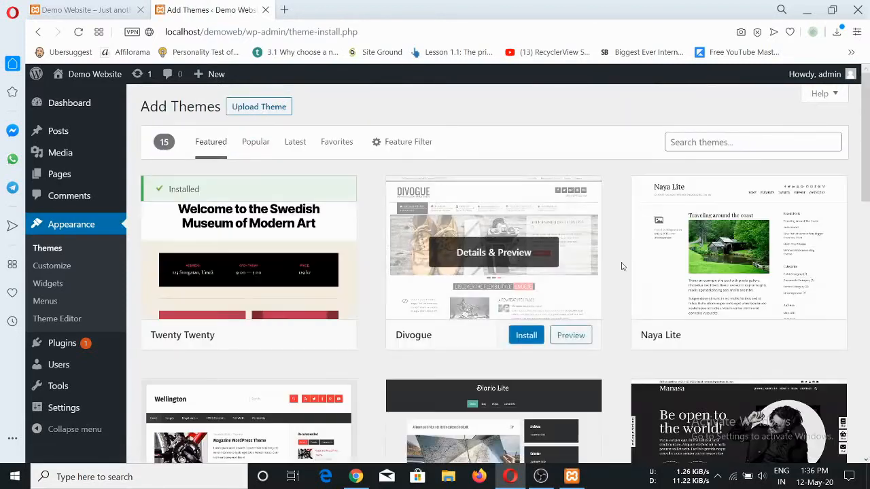
- Browse the featured themes offered for installation down to the end of the list
{"action": "scroll", "coordinate": [372, 344], "scroll_direction": "down", "scroll_amount": 3}
{"action": "scroll", "coordinate": [372, 343], "scroll_direction": "down", "scroll_amount": 5}
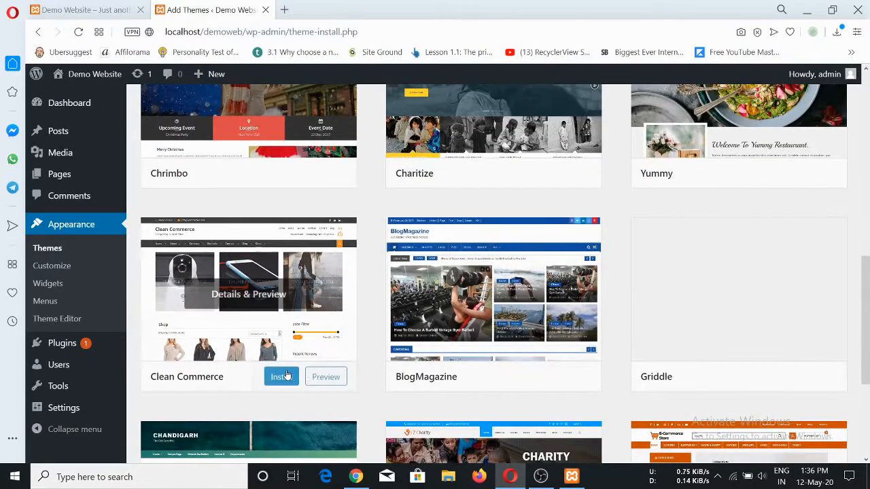
{"action": "scroll", "coordinate": [340, 367], "scroll_direction": "down", "scroll_amount": 3}
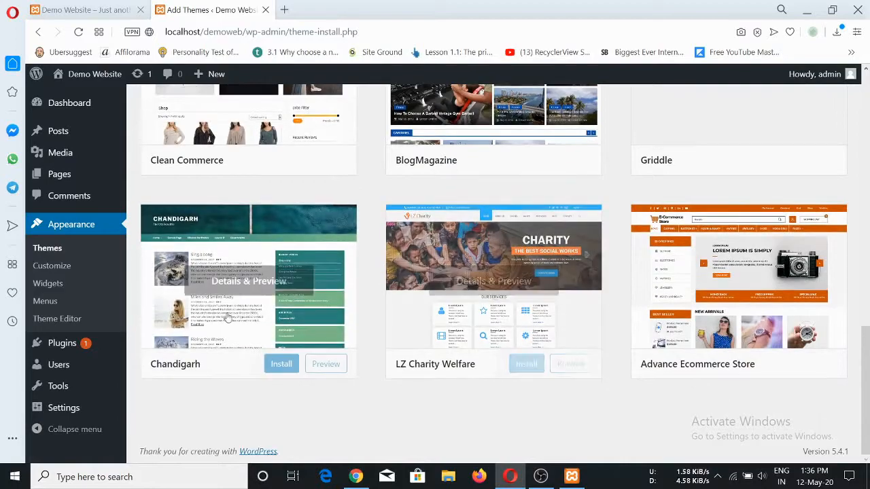
{"action": "scroll", "coordinate": [453, 360], "scroll_direction": "up", "scroll_amount": 1}
{"action": "scroll", "coordinate": [373, 326], "scroll_direction": "up", "scroll_amount": 8}
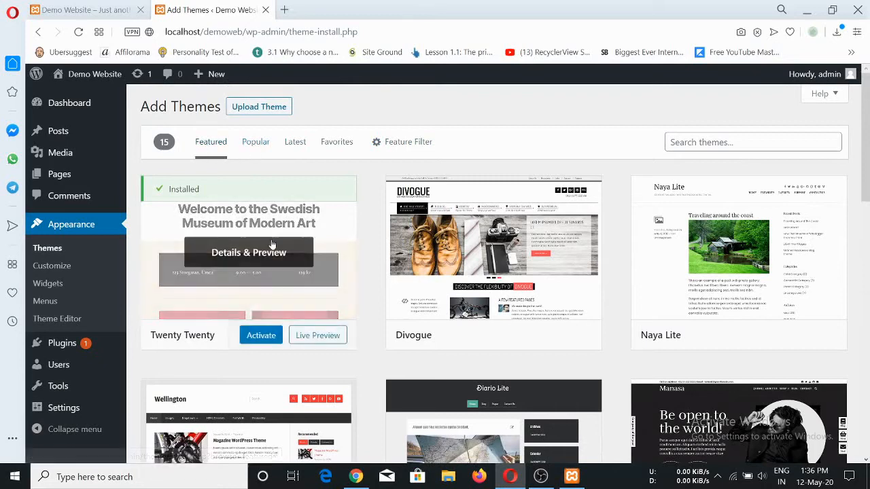
- Look through the popular themes and return to the featured ones
{"action": "left_click", "coordinate": [251, 143]}
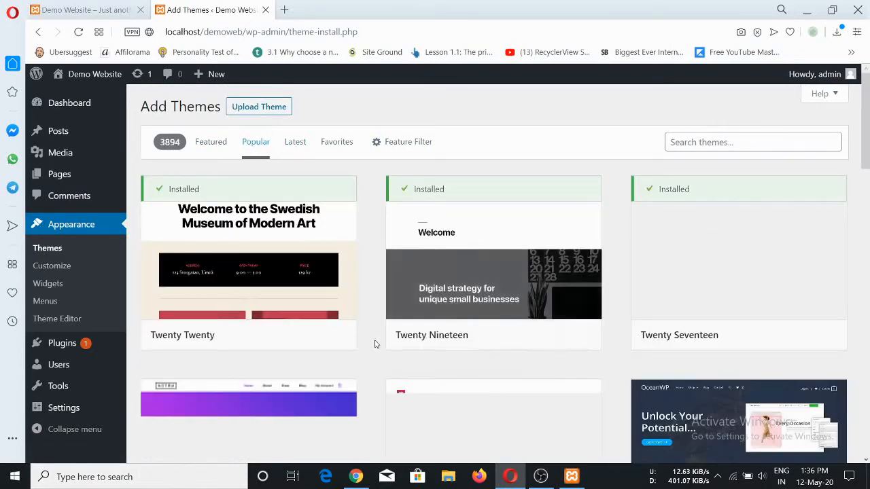
{"action": "scroll", "coordinate": [375, 344], "scroll_direction": "down", "scroll_amount": 6}
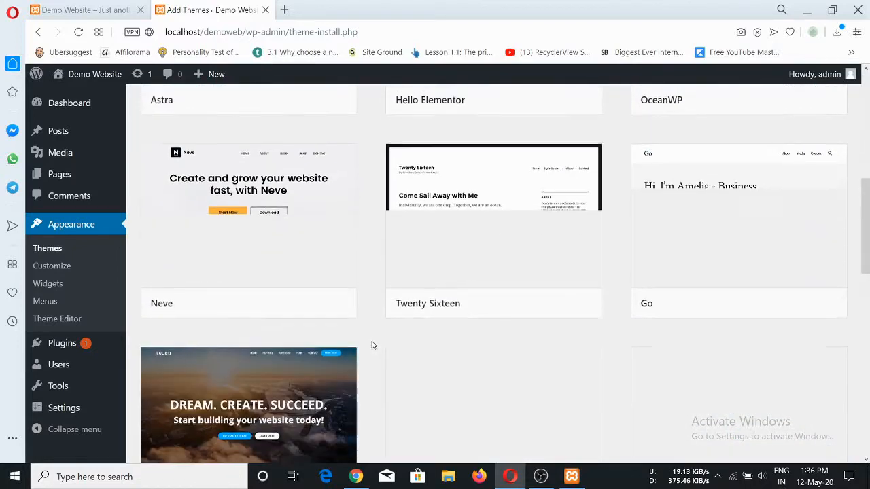
{"action": "scroll", "coordinate": [372, 345], "scroll_direction": "up", "scroll_amount": 6}
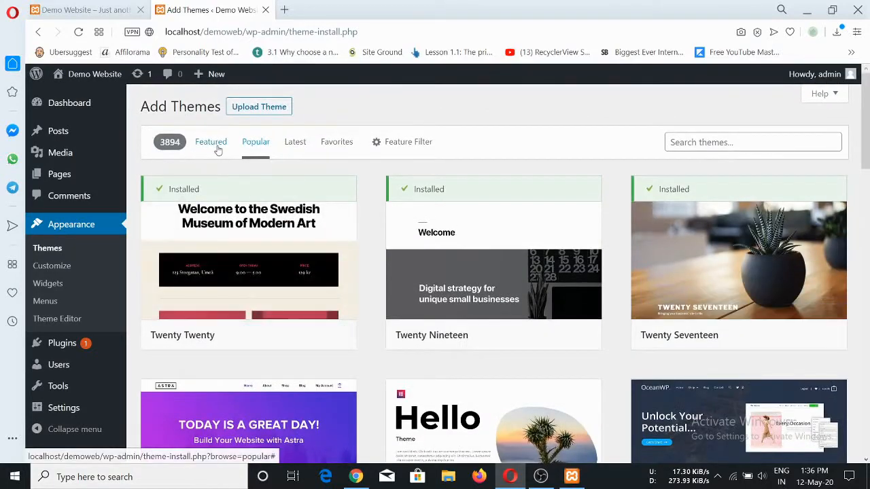
{"action": "left_click", "coordinate": [210, 142]}
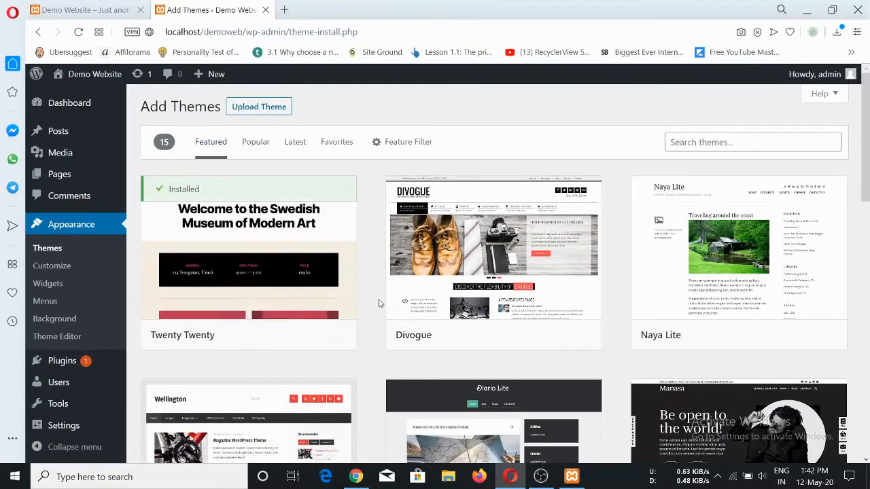
- Compare the featured themes, including Clean Commerce, BlogMagazine and Advance Ecommerce Store, to choose one to install
{"action": "scroll", "coordinate": [381, 299], "scroll_direction": "down", "scroll_amount": 3}
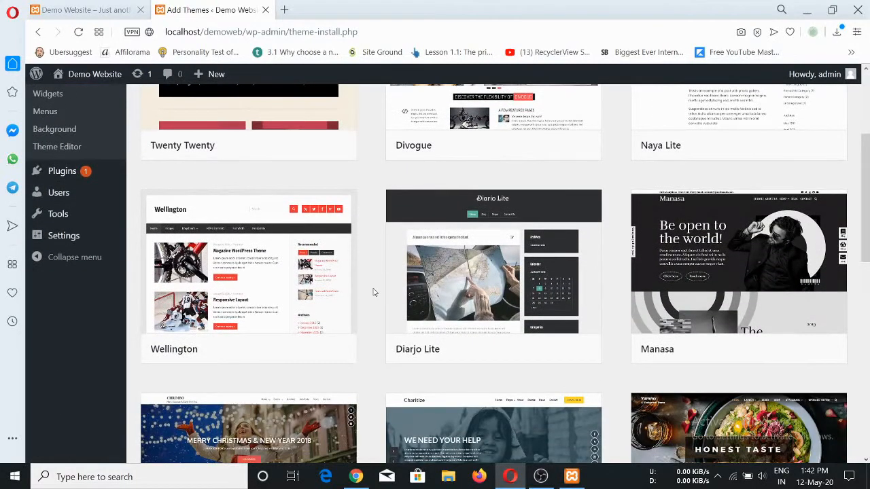
{"action": "scroll", "coordinate": [475, 306], "scroll_direction": "down", "scroll_amount": 2}
{"action": "scroll", "coordinate": [578, 333], "scroll_direction": "up", "scroll_amount": 2}
{"action": "scroll", "coordinate": [370, 334], "scroll_direction": "down", "scroll_amount": 2}
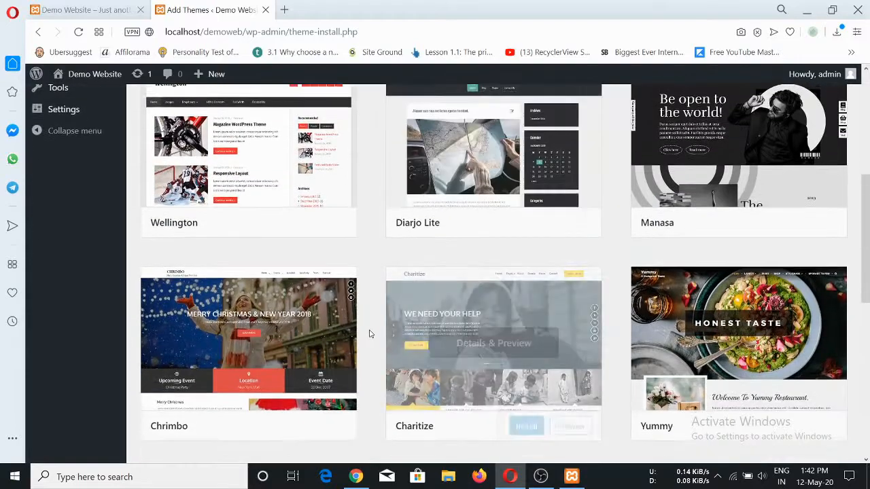
{"action": "scroll", "coordinate": [491, 383], "scroll_direction": "down", "scroll_amount": 1}
{"action": "scroll", "coordinate": [623, 369], "scroll_direction": "down", "scroll_amount": 3}
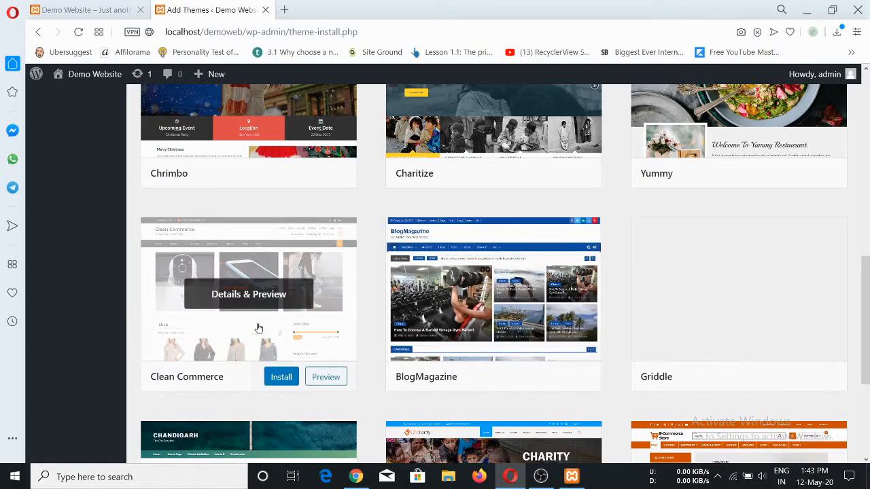
{"action": "scroll", "coordinate": [295, 326], "scroll_direction": "down", "scroll_amount": 3}
{"action": "scroll", "coordinate": [468, 209], "scroll_direction": "up", "scroll_amount": 1}
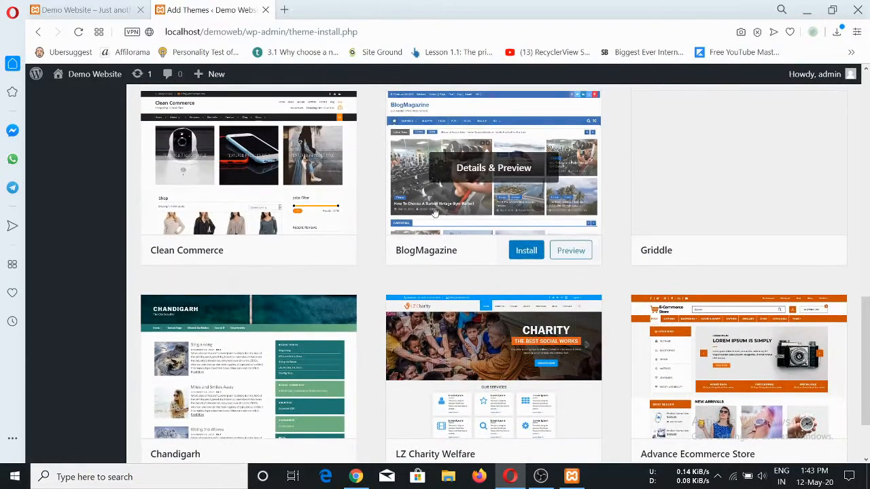
{"action": "scroll", "coordinate": [378, 252], "scroll_direction": "up", "scroll_amount": 2}
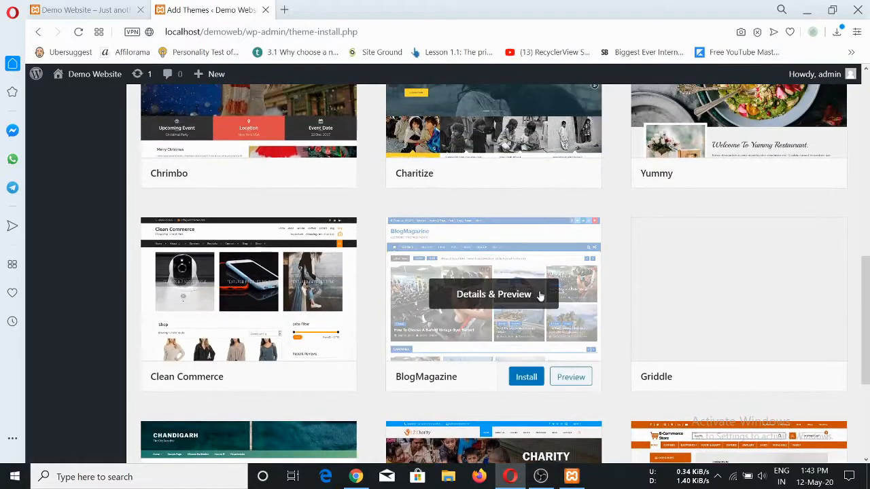
{"action": "scroll", "coordinate": [402, 343], "scroll_direction": "up", "scroll_amount": 3}
{"action": "scroll", "coordinate": [442, 326], "scroll_direction": "down", "scroll_amount": 6}
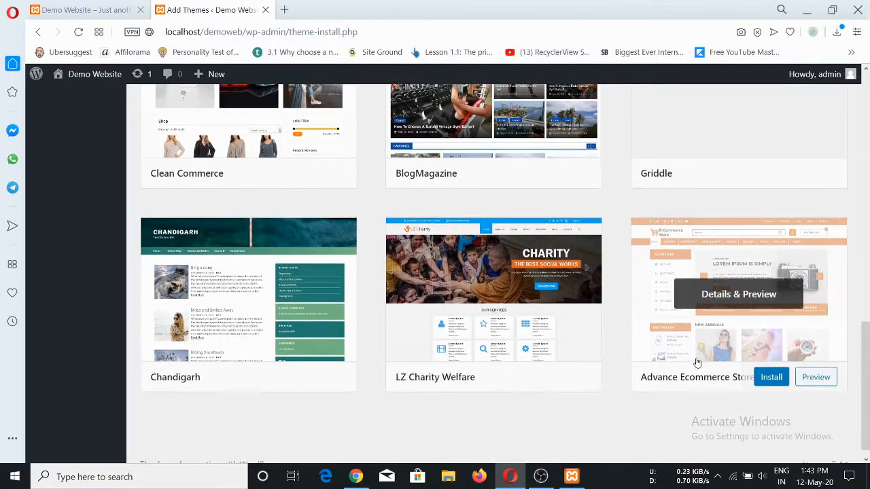
- Install the Wellington theme from the featured themes
{"action": "scroll", "coordinate": [549, 370], "scroll_direction": "up", "scroll_amount": 4}
{"action": "scroll", "coordinate": [549, 370], "scroll_direction": "up", "scroll_amount": 4}
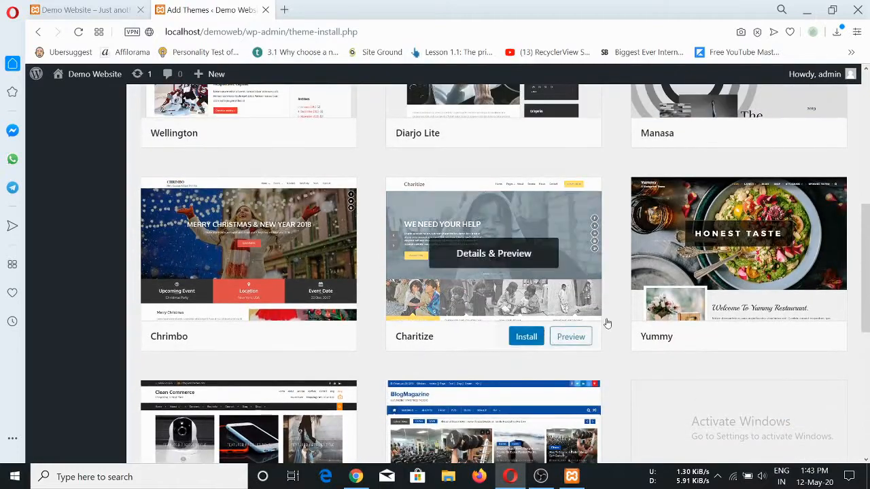
{"action": "scroll", "coordinate": [520, 321], "scroll_direction": "up", "scroll_amount": 1}
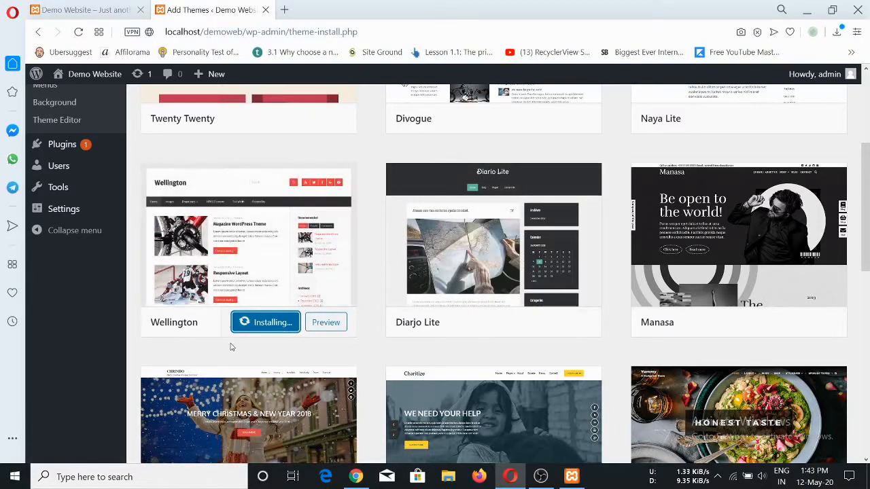
{"action": "scroll", "coordinate": [373, 313], "scroll_direction": "down", "scroll_amount": 8}
{"action": "scroll", "coordinate": [373, 313], "scroll_direction": "up", "scroll_amount": 10}
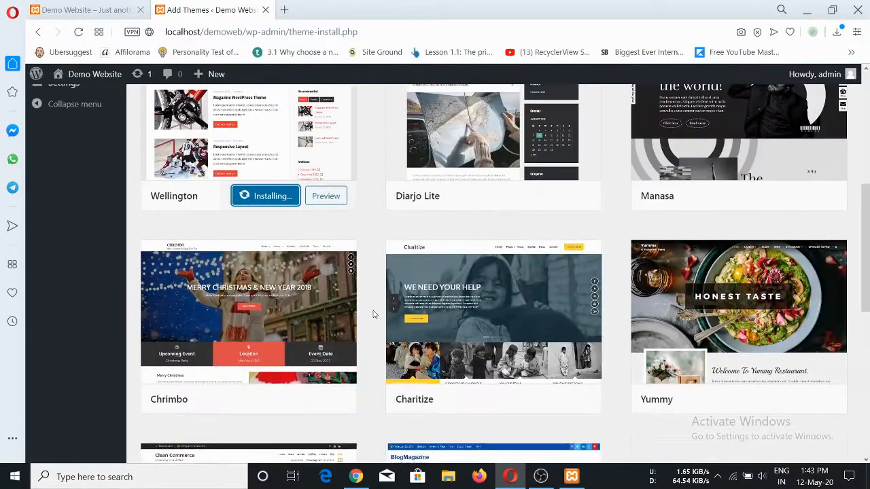
{"action": "scroll", "coordinate": [373, 313], "scroll_direction": "down", "scroll_amount": 3}
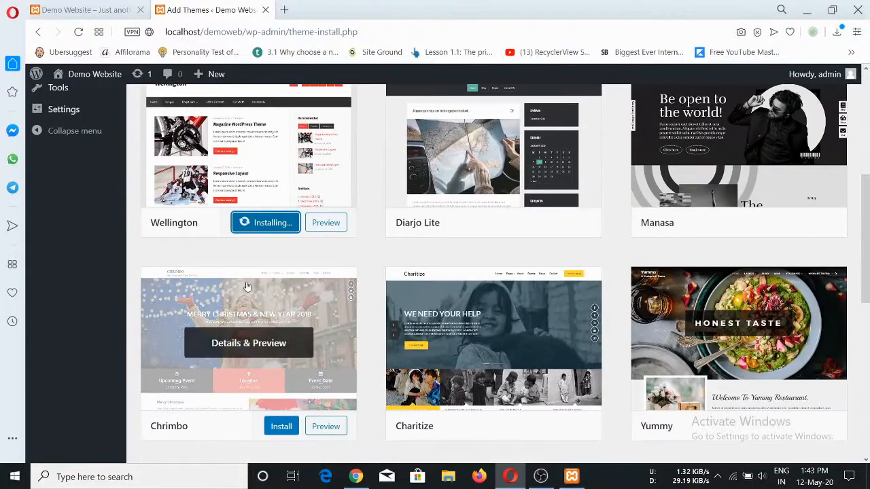
{"action": "scroll", "coordinate": [374, 275], "scroll_direction": "up", "scroll_amount": 3}
{"action": "scroll", "coordinate": [372, 275], "scroll_direction": "down", "scroll_amount": 3}
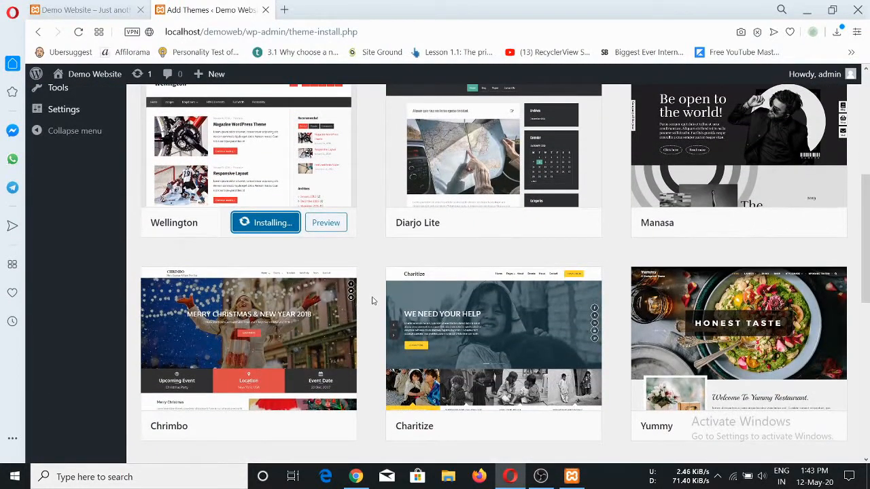
{"action": "scroll", "coordinate": [369, 293], "scroll_direction": "up", "scroll_amount": 5}
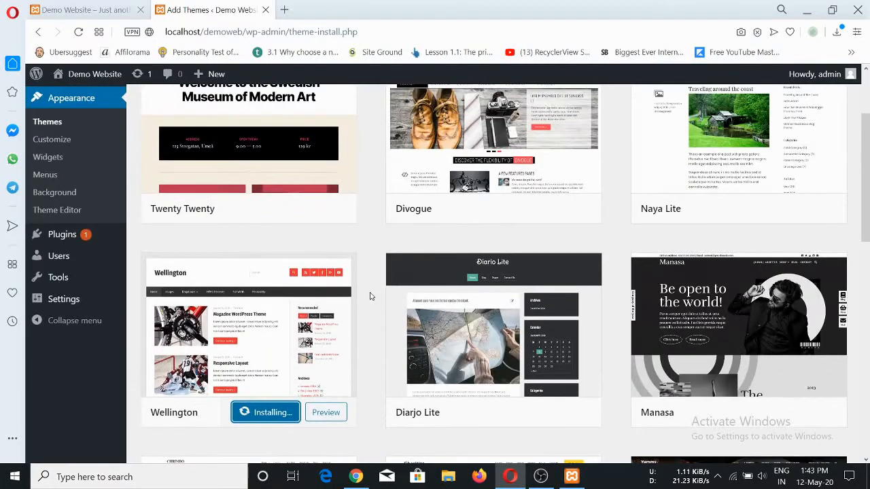
{"action": "scroll", "coordinate": [370, 299], "scroll_direction": "down", "scroll_amount": 6}
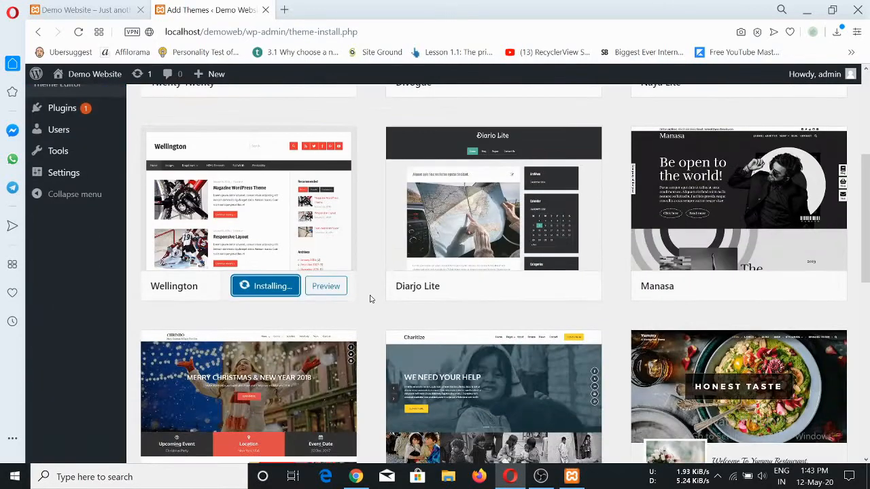
{"action": "scroll", "coordinate": [371, 302], "scroll_direction": "up", "scroll_amount": 5}
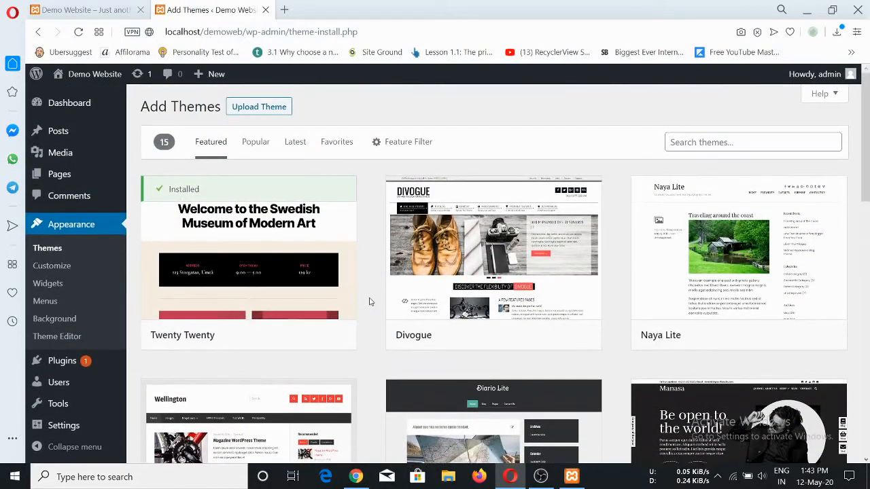
{"action": "scroll", "coordinate": [371, 301], "scroll_direction": "down", "scroll_amount": 6}
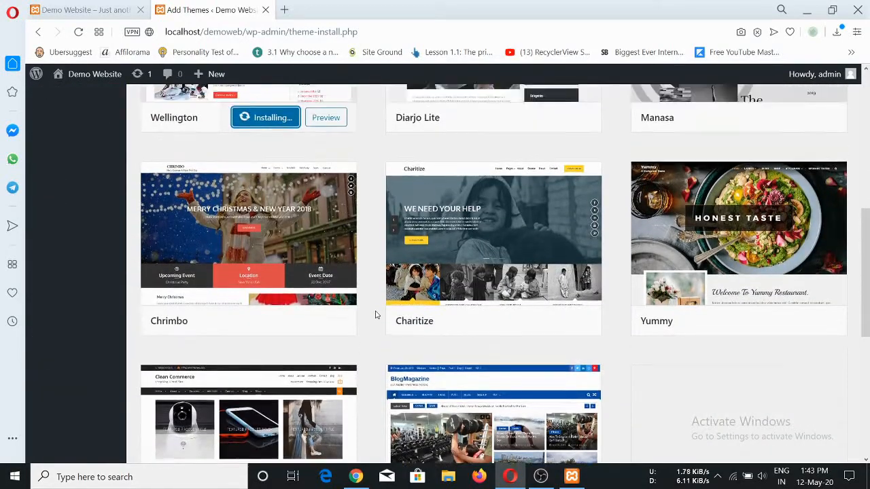
- Activate the Wellington theme and reload the Demo Website's front page
{"action": "scroll", "coordinate": [373, 289], "scroll_direction": "up", "scroll_amount": 2}
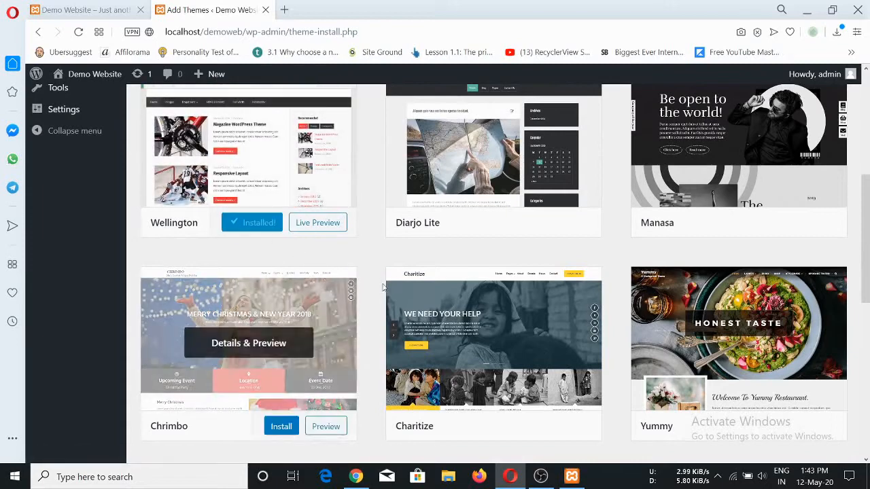
{"action": "scroll", "coordinate": [355, 292], "scroll_direction": "up", "scroll_amount": 2}
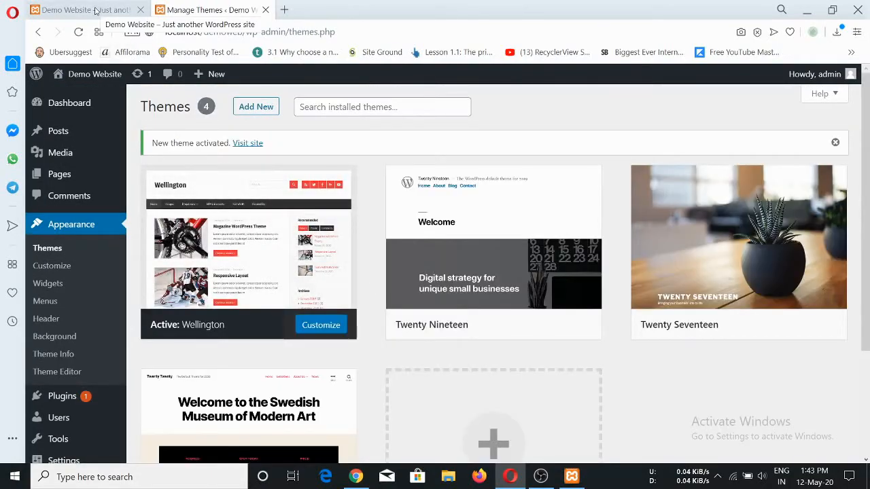
{"action": "left_click", "coordinate": [95, 9]}
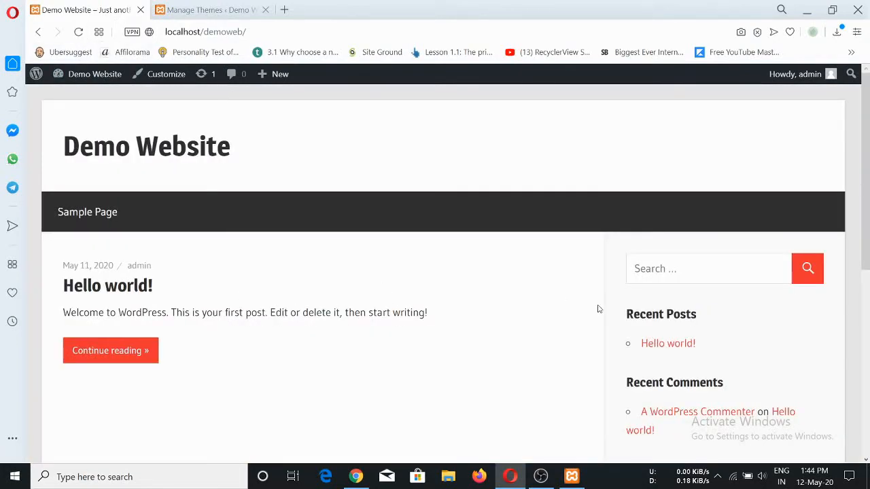
- Examine the Demo Website's front page in the Wellington design, from the header down to the sidebar and footer
{"action": "scroll", "coordinate": [598, 309], "scroll_direction": "down", "scroll_amount": 4}
{"action": "scroll", "coordinate": [286, 314], "scroll_direction": "up", "scroll_amount": 4}
{"action": "scroll", "coordinate": [567, 346], "scroll_direction": "down", "scroll_amount": 10}
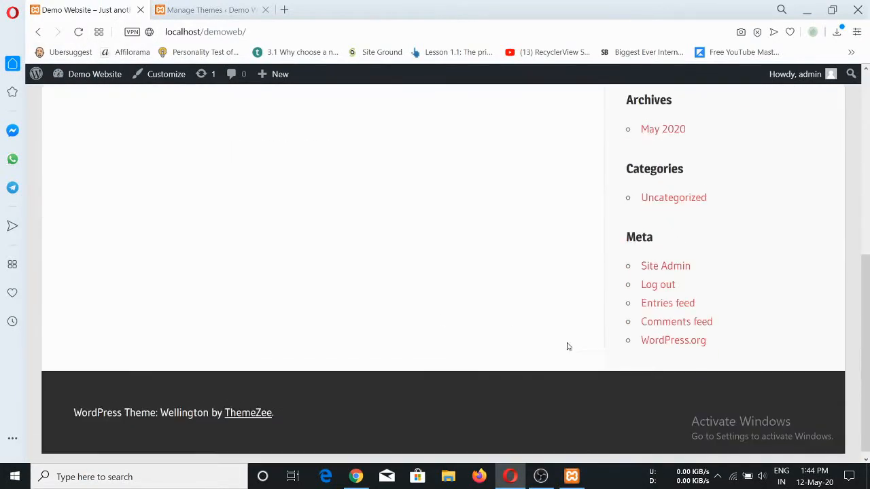
{"action": "scroll", "coordinate": [344, 317], "scroll_direction": "up", "scroll_amount": 10}
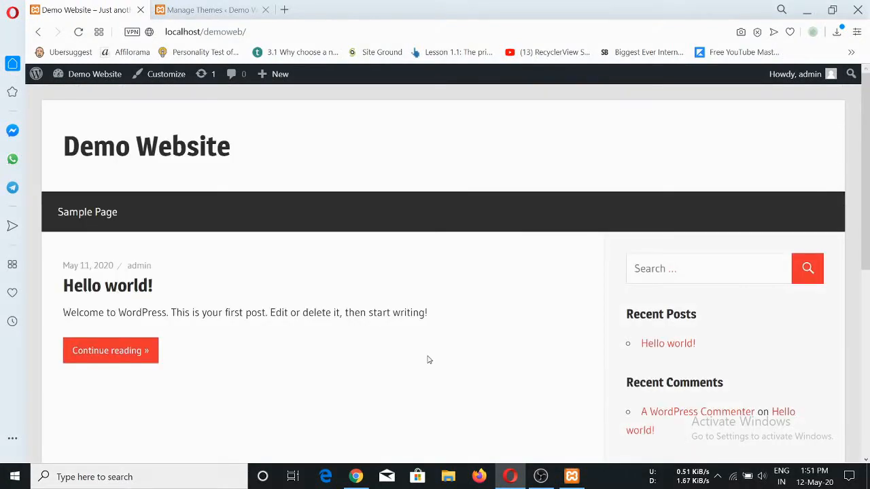
{"action": "scroll", "coordinate": [428, 318], "scroll_direction": "down", "scroll_amount": 8}
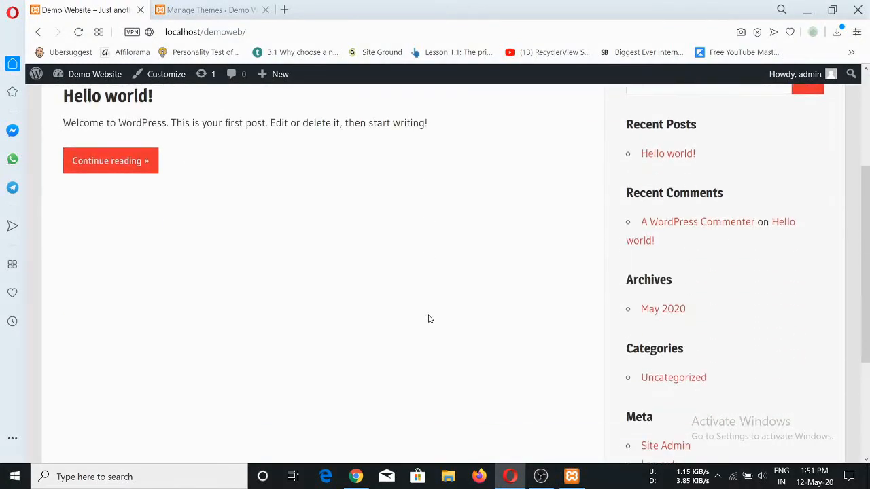
- Finish viewing the Demo Website's front page and return to the Manage Themes page to review the installed themes
{"action": "scroll", "coordinate": [429, 318], "scroll_direction": "up", "scroll_amount": 8}
{"action": "scroll", "coordinate": [428, 319], "scroll_direction": "down", "scroll_amount": 3}
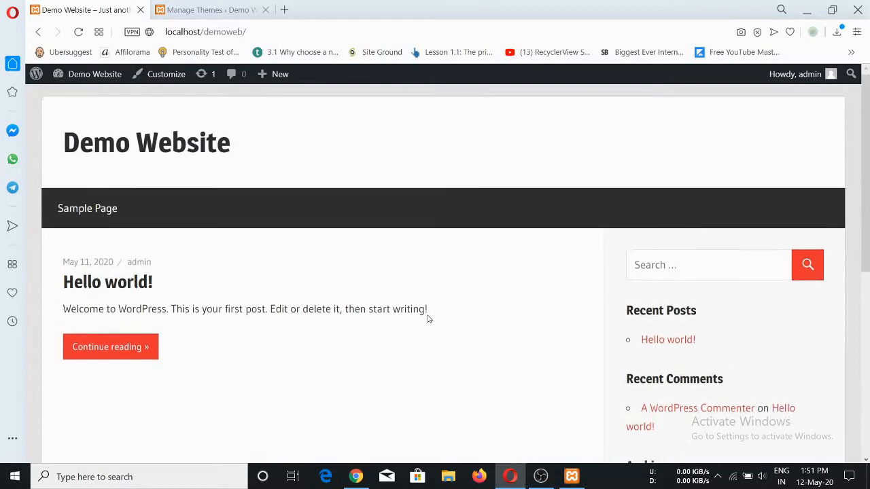
{"action": "scroll", "coordinate": [428, 319], "scroll_direction": "up", "scroll_amount": 3}
{"action": "left_click", "coordinate": [219, 4]}
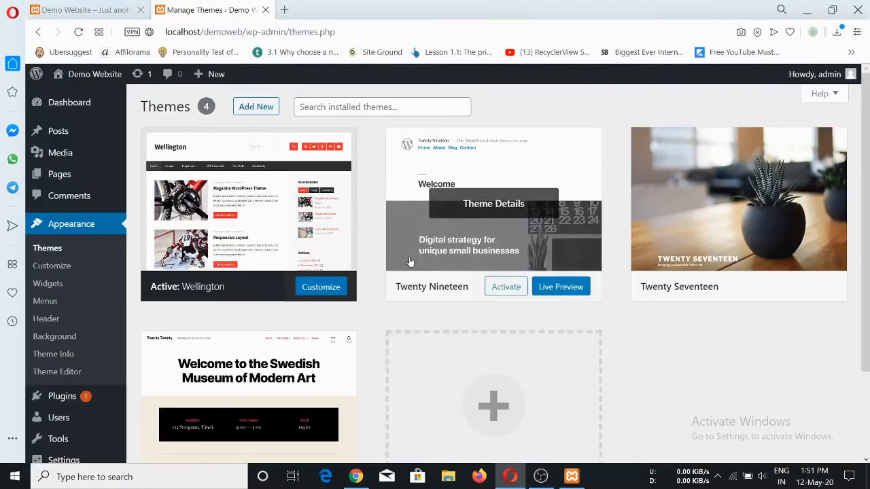
{"action": "scroll", "coordinate": [392, 282], "scroll_direction": "down", "scroll_amount": 3}
{"action": "scroll", "coordinate": [391, 284], "scroll_direction": "up", "scroll_amount": 2}
{"action": "scroll", "coordinate": [390, 284], "scroll_direction": "up", "scroll_amount": 1}
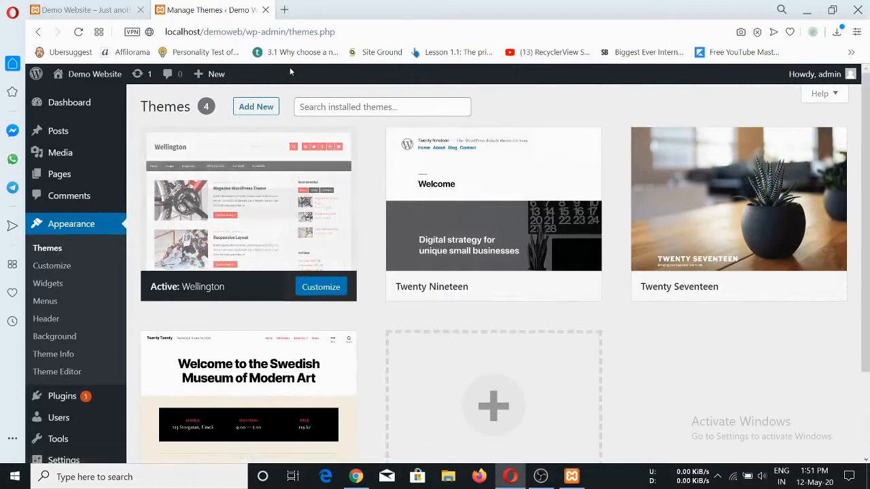
- Search the web in a new tab for "download themes for wordpress website"
{"action": "left_click", "coordinate": [284, 10]}
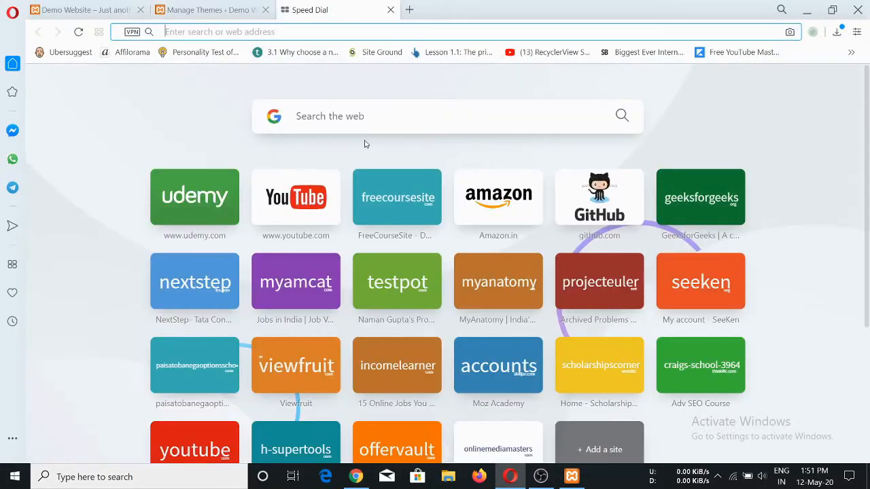
{"action": "left_click", "coordinate": [352, 121]}
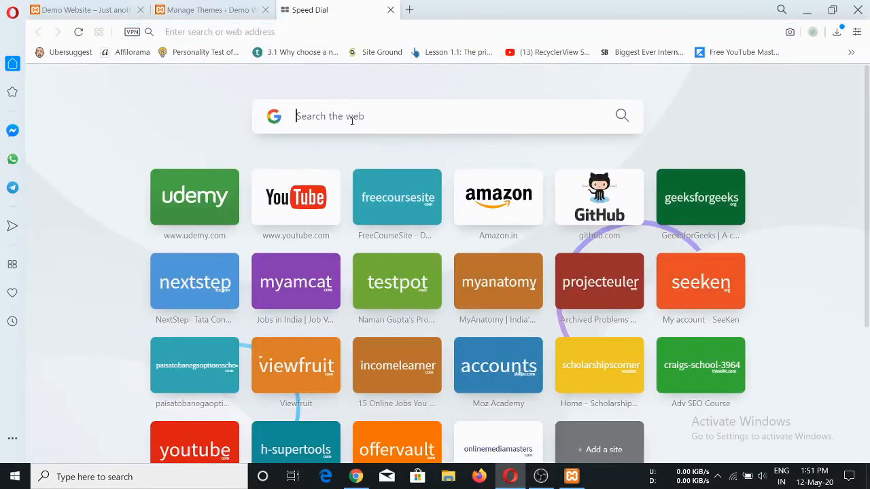
{"action": "type", "text": "dow"}
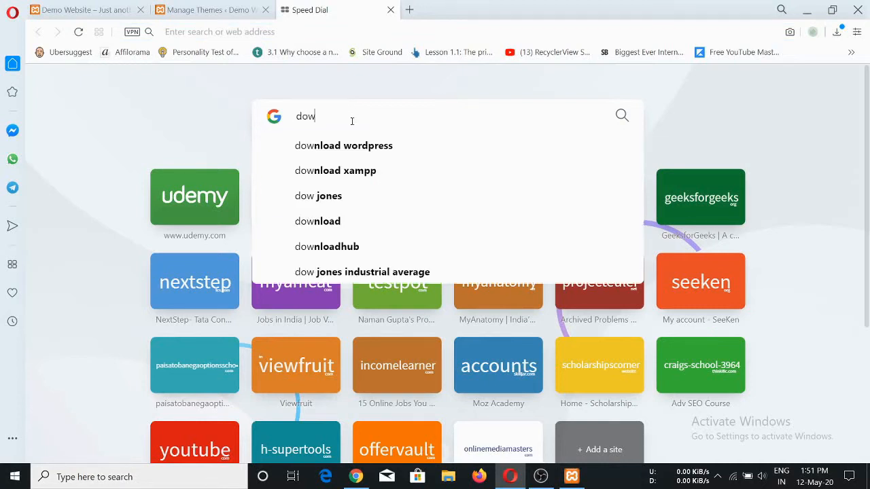
{"action": "type", "text": "nload "}
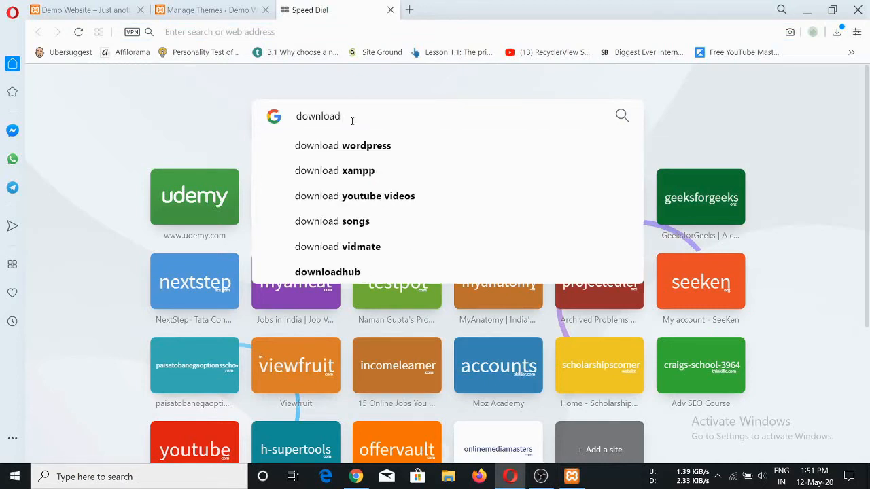
{"action": "type", "text": "themes "}
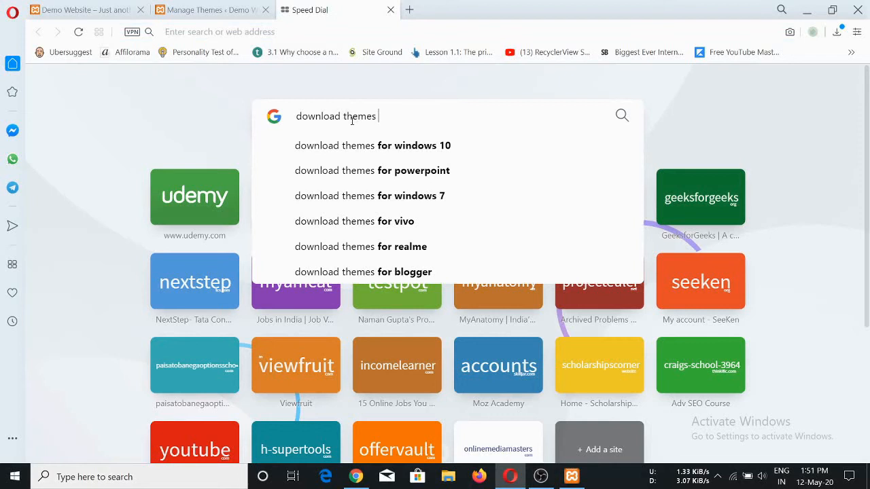
{"action": "type", "text": "for word"}
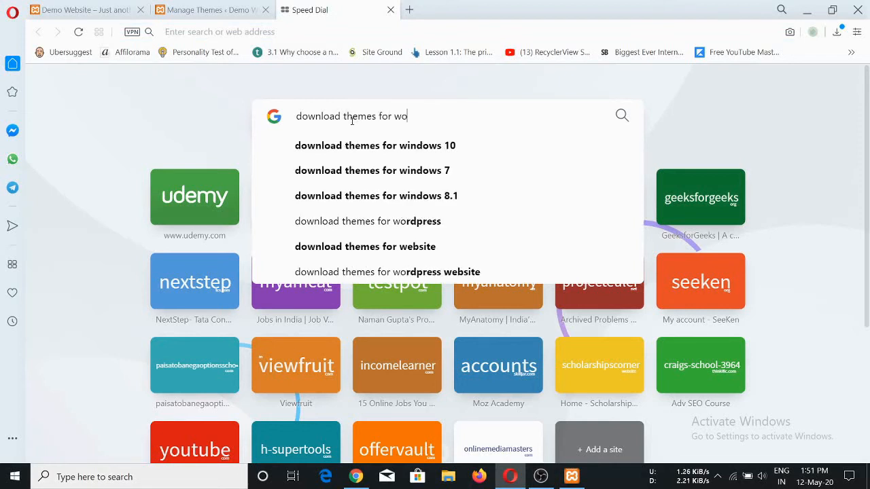
{"action": "key", "text": "Down"}
{"action": "key", "text": "Down"}
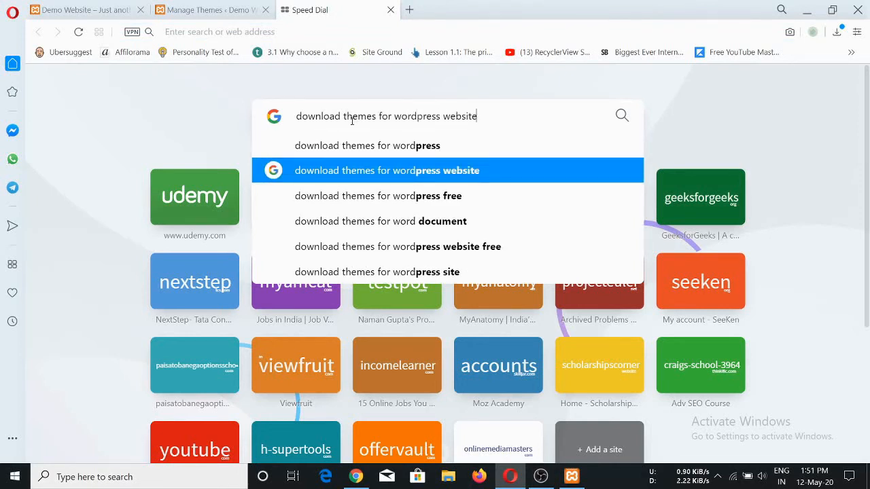
{"action": "key", "text": "Return"}
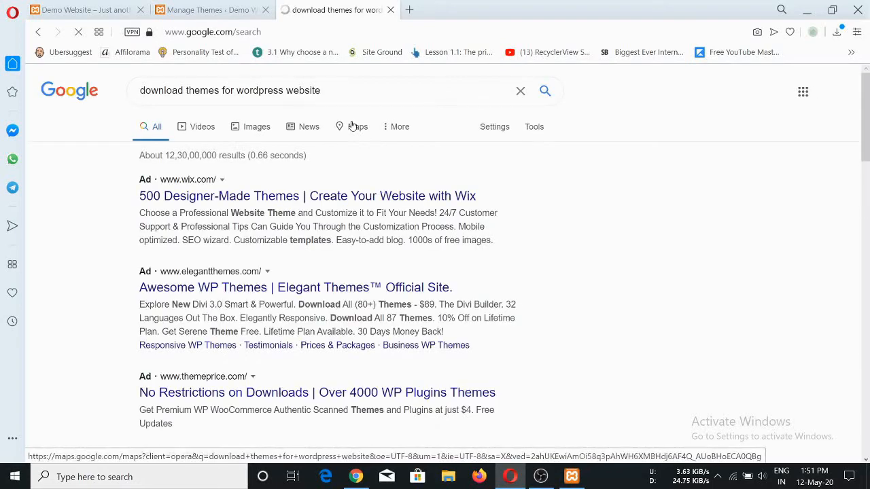
- Open the WordPress.org themes search result in a new tab and switch to it
{"action": "scroll", "coordinate": [259, 313], "scroll_direction": "down", "scroll_amount": 5}
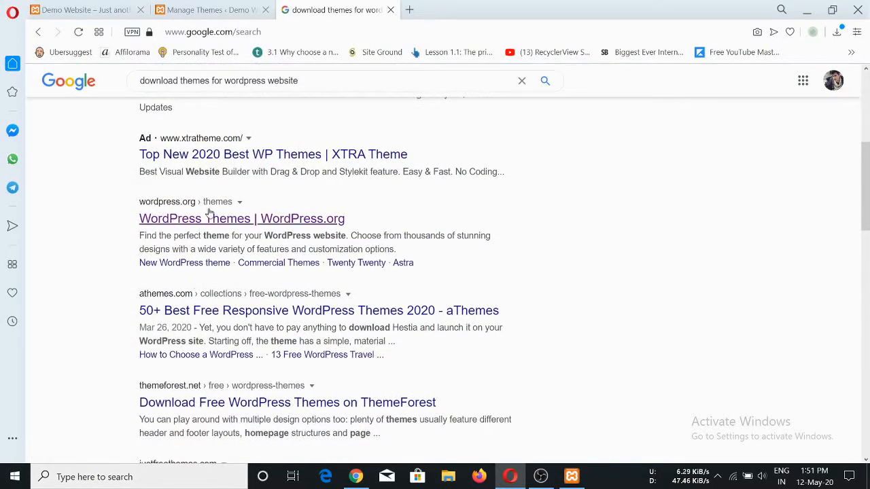
{"action": "right_click", "coordinate": [228, 222]}
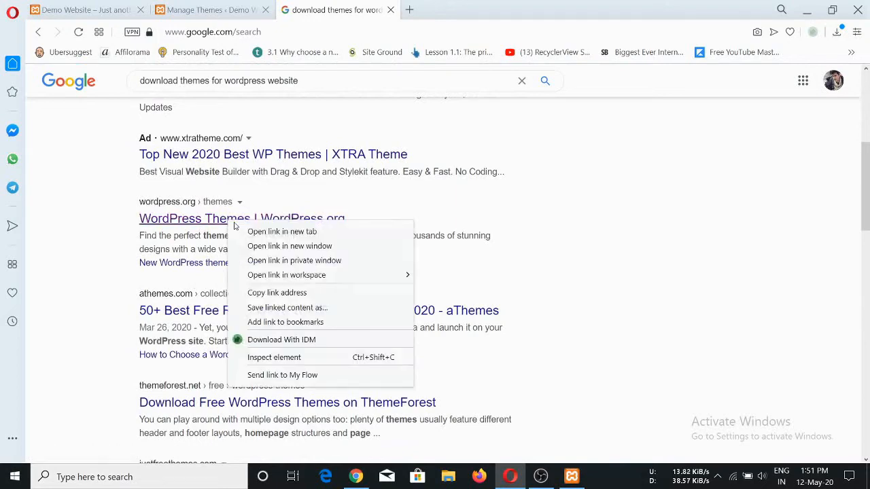
{"action": "left_click", "coordinate": [241, 232]}
{"action": "left_click", "coordinate": [447, 9]}
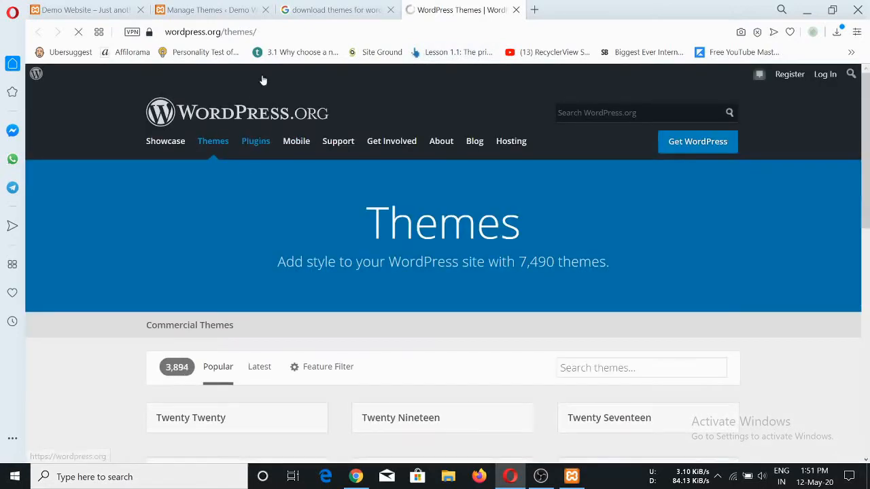
- Find the Colibri WP theme among the popular themes and download it as colibri-wp.1.0.72.zip
{"action": "scroll", "coordinate": [394, 257], "scroll_direction": "down", "scroll_amount": 2}
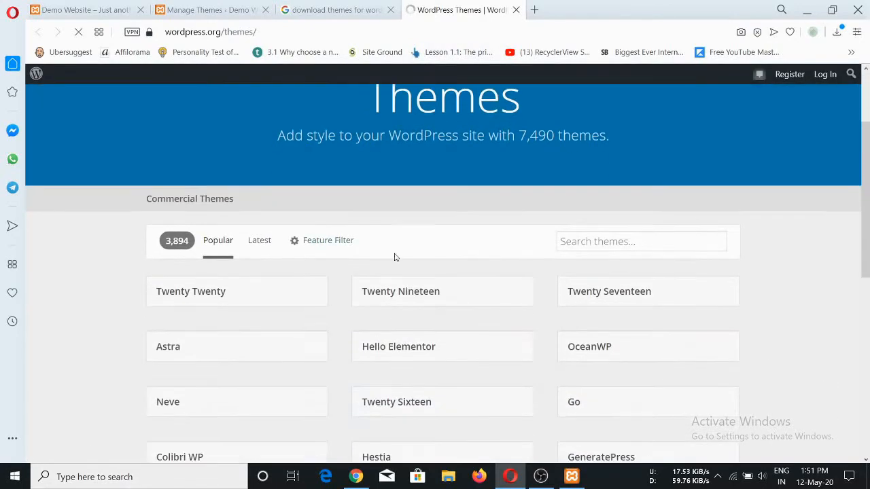
{"action": "scroll", "coordinate": [156, 276], "scroll_direction": "down", "scroll_amount": 2}
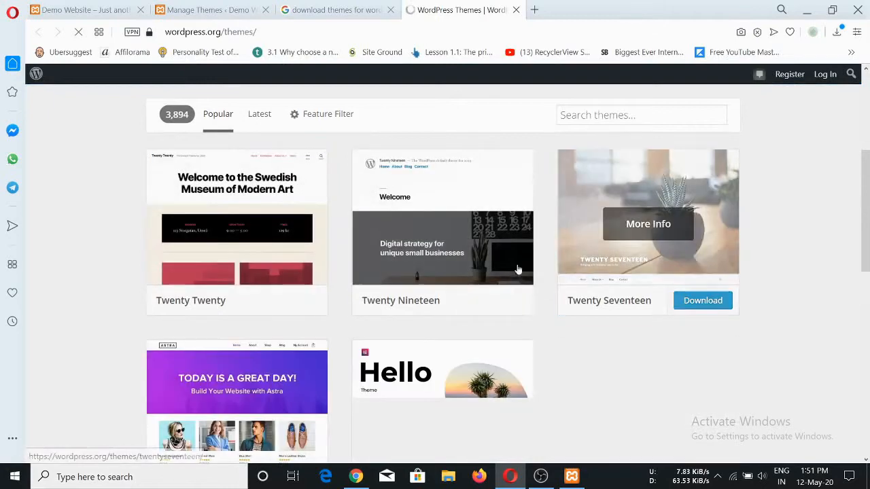
{"action": "scroll", "coordinate": [133, 304], "scroll_direction": "down", "scroll_amount": 2}
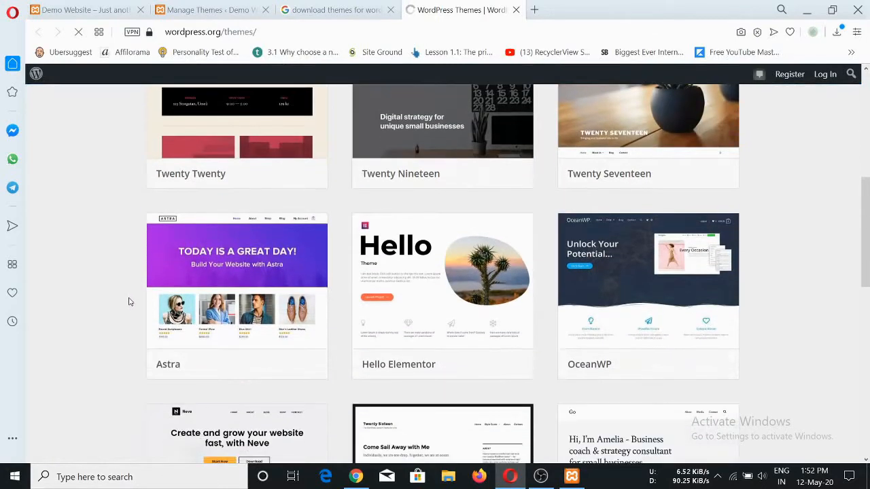
{"action": "scroll", "coordinate": [238, 306], "scroll_direction": "down", "scroll_amount": 3}
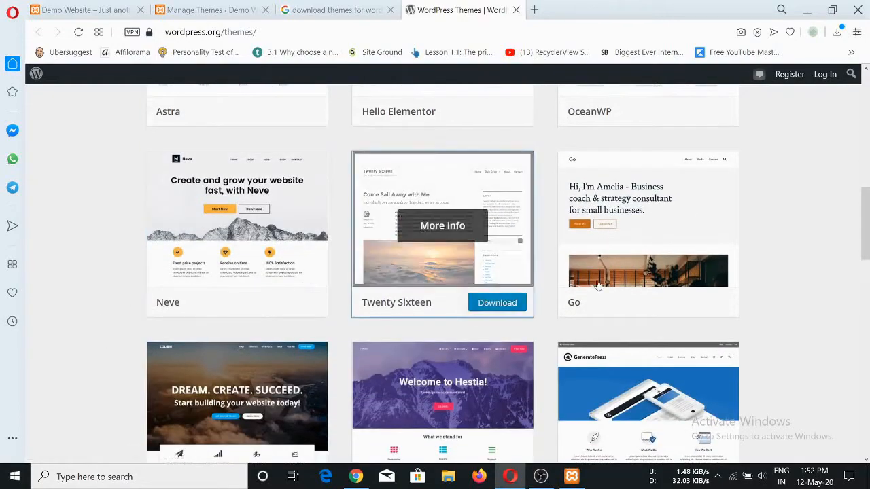
{"action": "scroll", "coordinate": [219, 339], "scroll_direction": "down", "scroll_amount": 3}
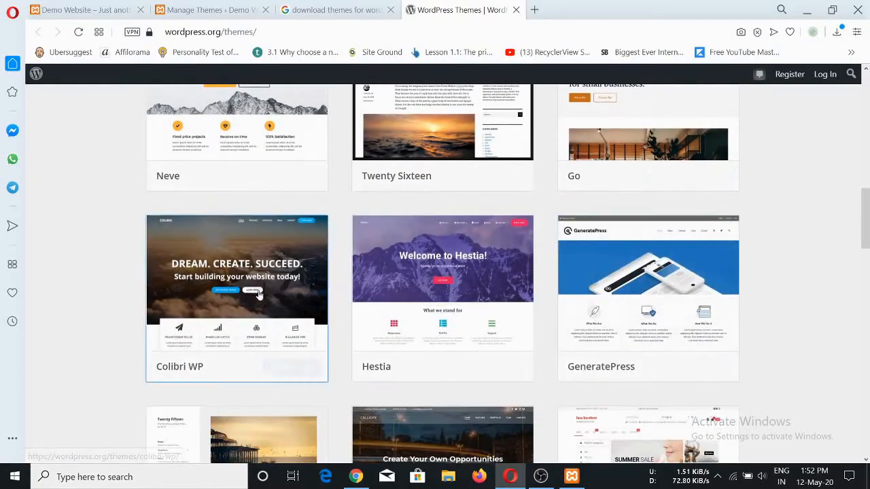
{"action": "scroll", "coordinate": [611, 373], "scroll_direction": "down", "scroll_amount": 4}
{"action": "scroll", "coordinate": [295, 323], "scroll_direction": "up", "scroll_amount": 4}
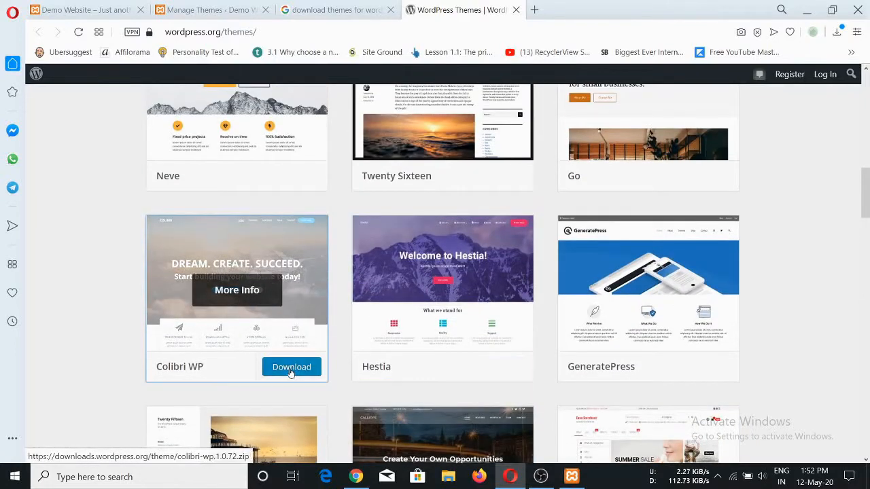
{"action": "left_click", "coordinate": [289, 371]}
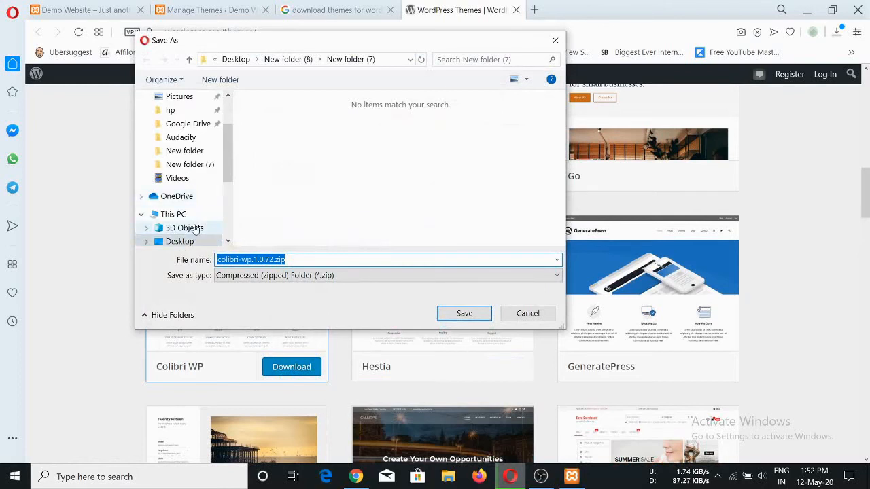
{"action": "left_click", "coordinate": [465, 314]}
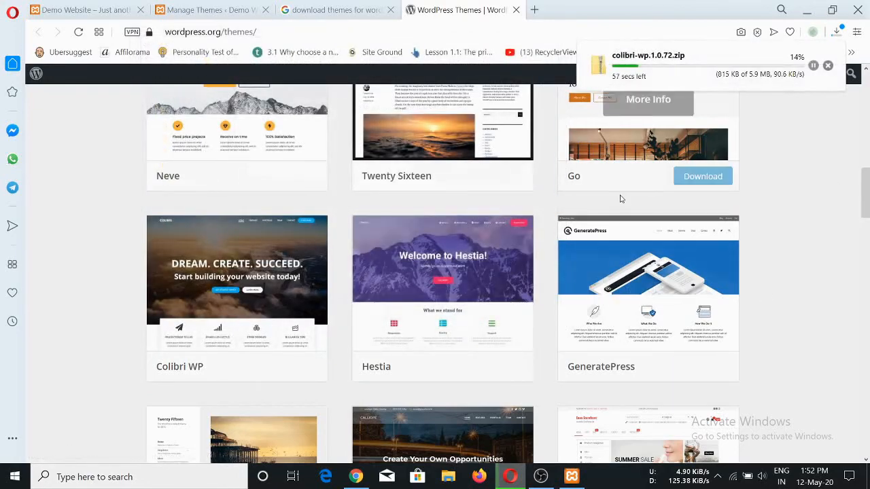
{"action": "scroll", "coordinate": [552, 326], "scroll_direction": "up", "scroll_amount": 10}
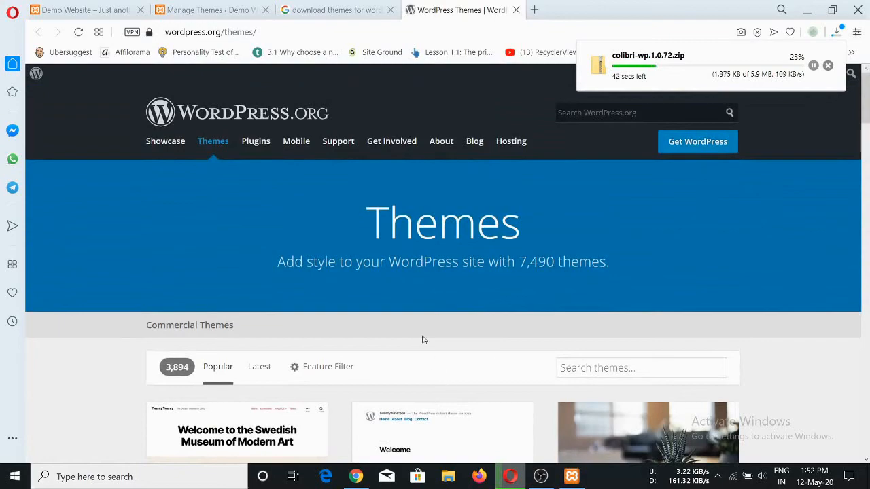
{"action": "scroll", "coordinate": [422, 340], "scroll_direction": "down", "scroll_amount": 10}
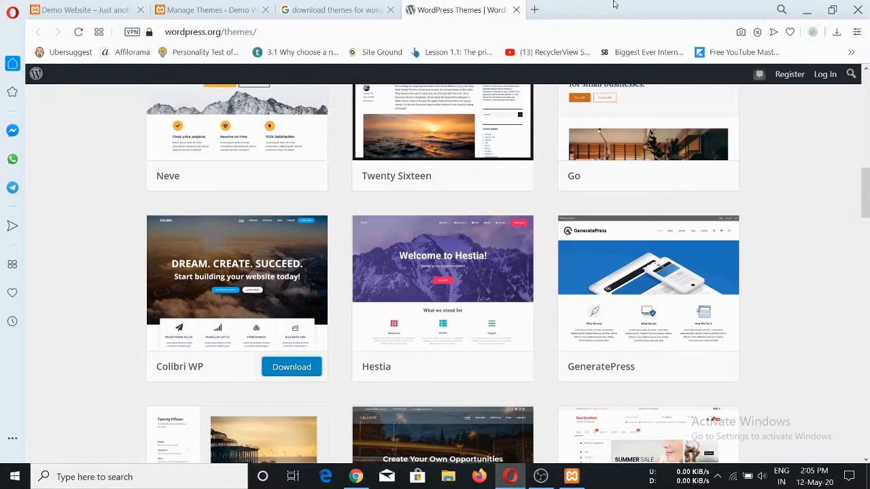
- Minimize the browser and open the Compressed folder inside Downloads in File Explorer
{"action": "left_click", "coordinate": [807, 9]}
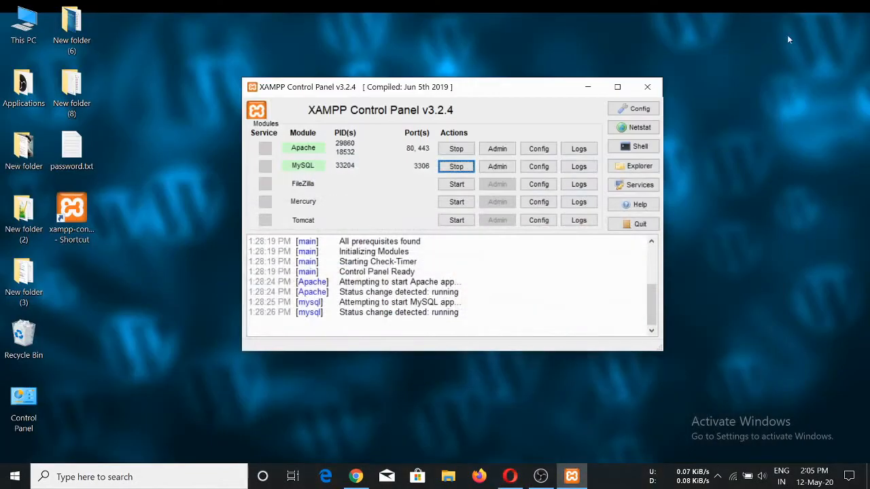
{"action": "double_click", "coordinate": [19, 37]}
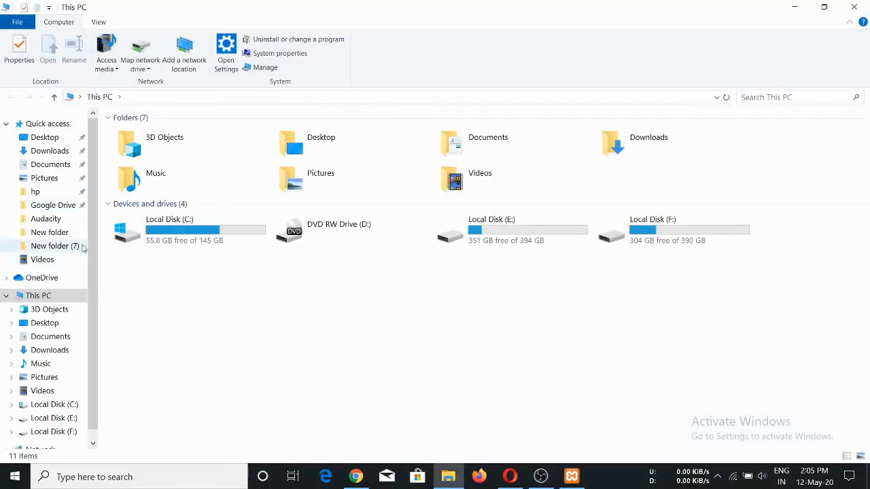
{"action": "left_click", "coordinate": [49, 151]}
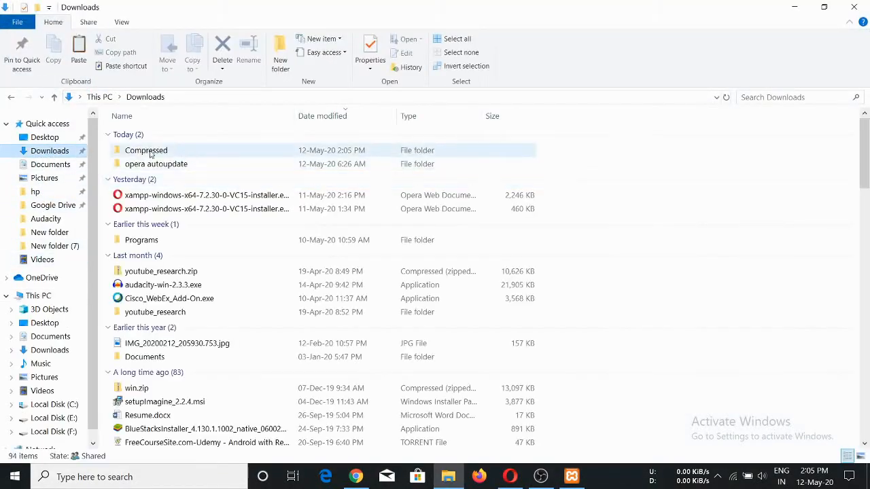
{"action": "double_click", "coordinate": [140, 151]}
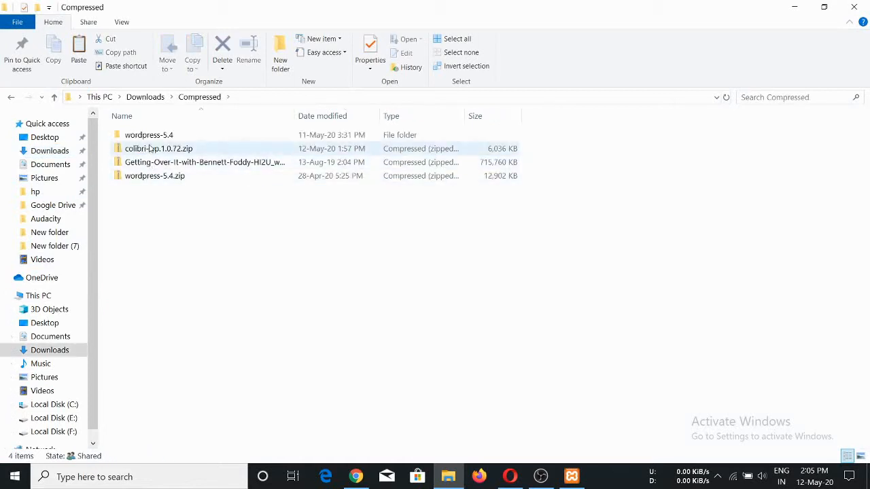
- Extract colibri-wp.1.0.72.zip with WinRAR to the colibri-wp.1.0.72 folder inside Compressed
{"action": "left_click", "coordinate": [151, 149]}
{"action": "right_click", "coordinate": [163, 151]}
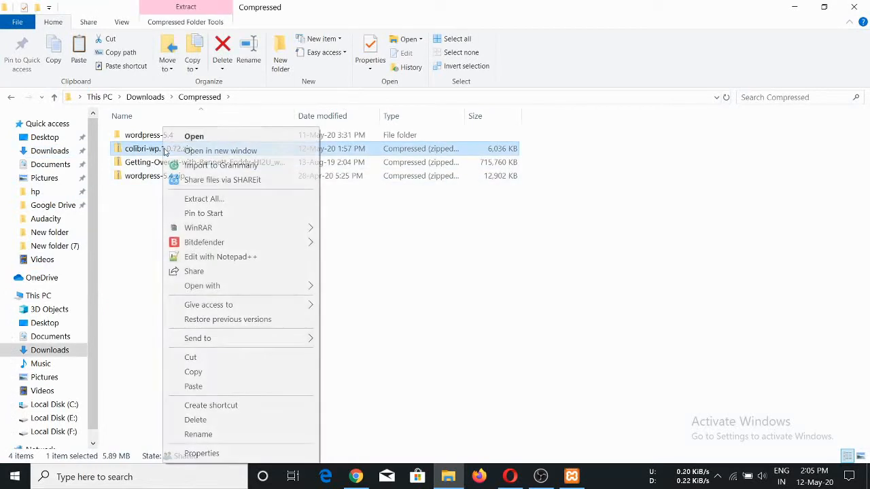
{"action": "mouse_move", "coordinate": [290, 231]}
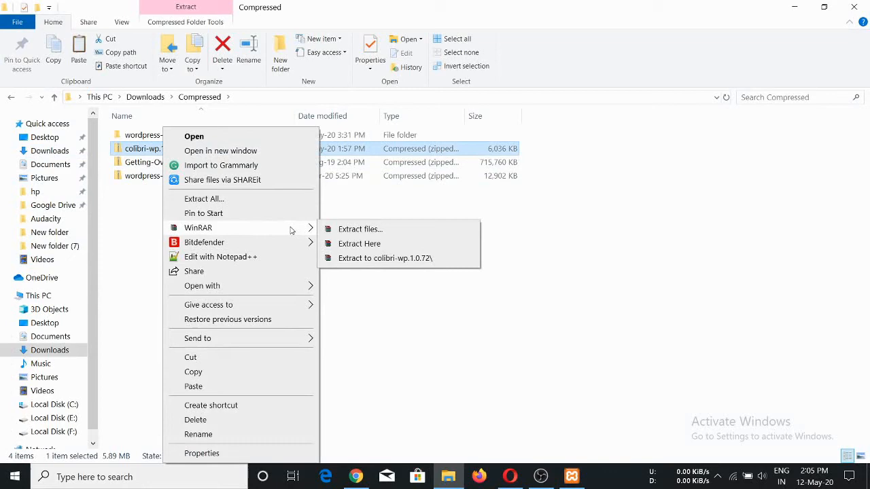
{"action": "left_click", "coordinate": [357, 229]}
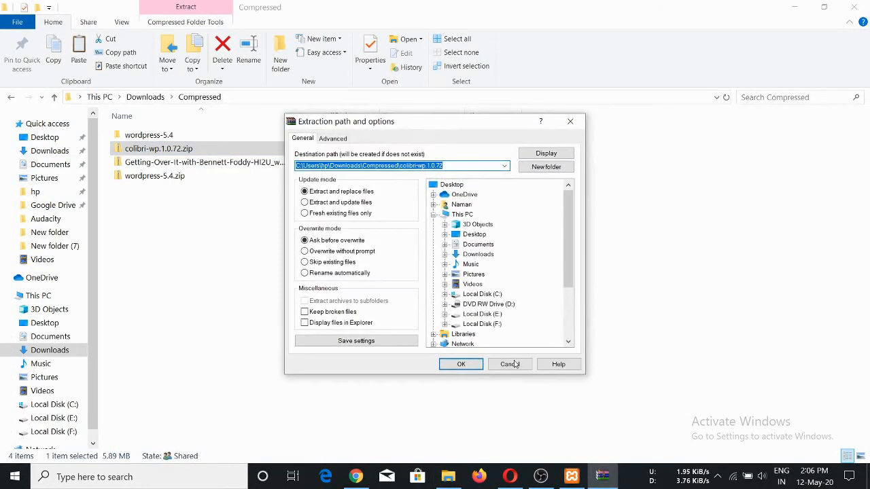
{"action": "left_click", "coordinate": [478, 365]}
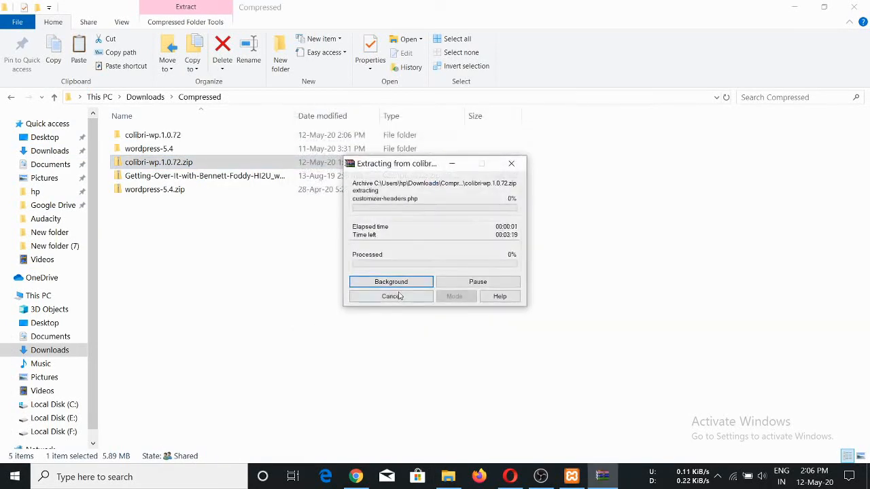
- Open the extracted colibri-wp.1.0.72 folder and its colibri-wp subfolder to view the theme files
{"action": "left_click", "coordinate": [171, 138]}
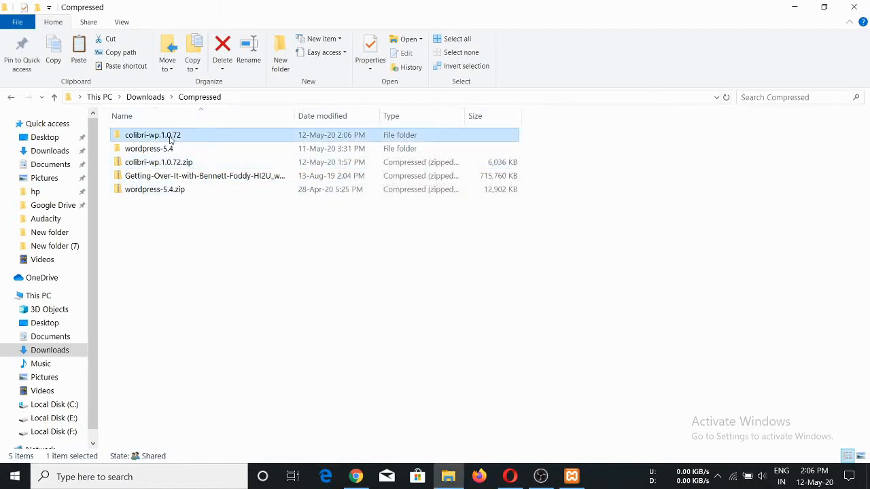
{"action": "double_click", "coordinate": [171, 139]}
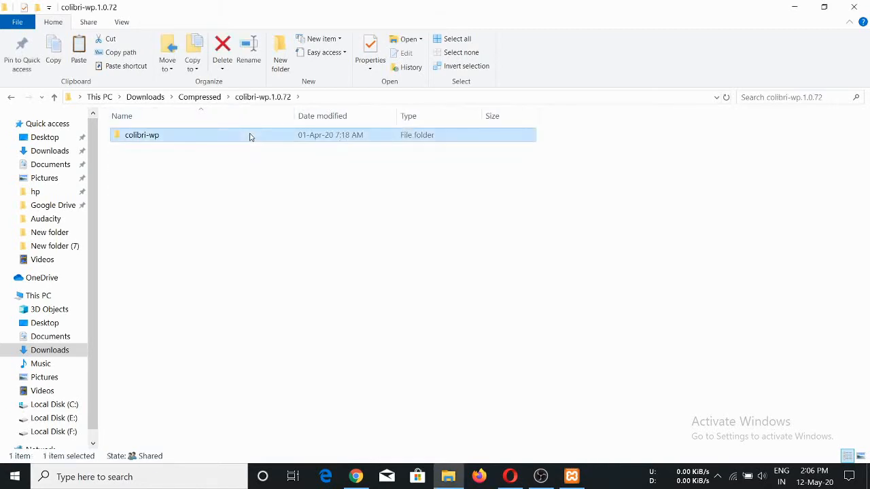
{"action": "double_click", "coordinate": [249, 136]}
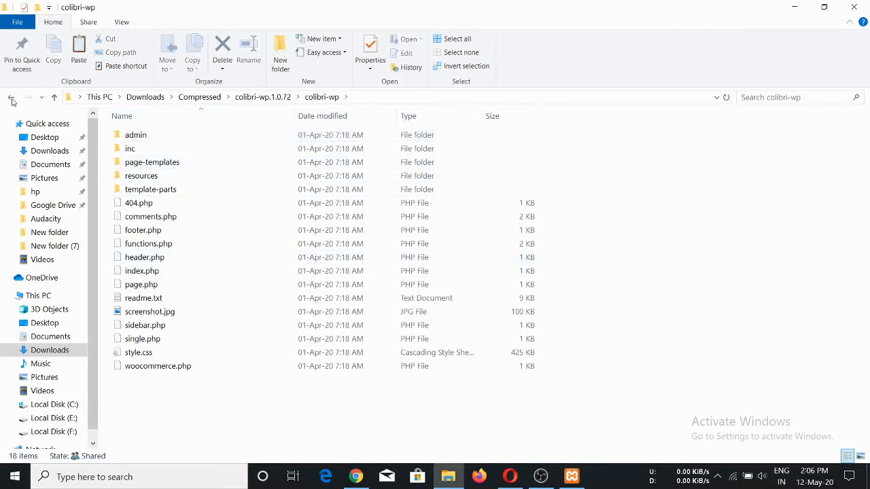
- Go back to the colibri-wp.1.0.72 folder and copy its inner colibri-wp folder
{"action": "left_click", "coordinate": [11, 98]}
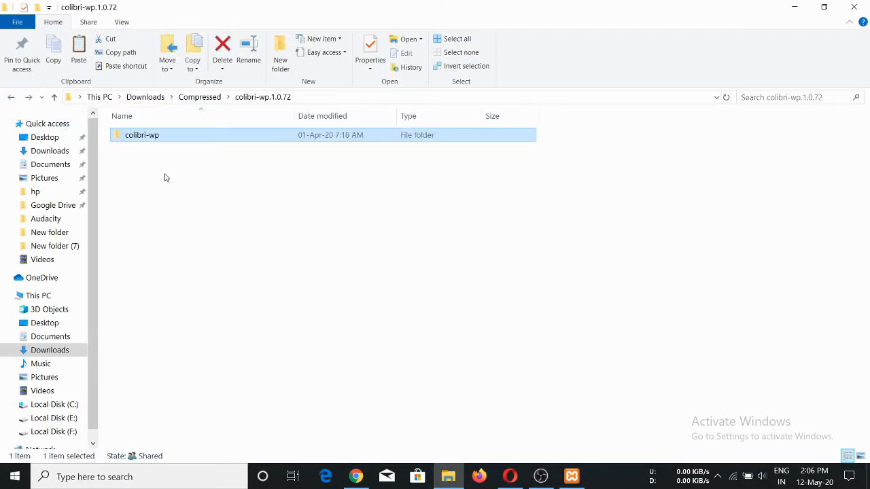
{"action": "right_click", "coordinate": [171, 138]}
- Open the site's themes folder on Local Disk (F:) under xampp, htdocs, demoweb, wp-content
{"action": "scroll", "coordinate": [97, 340], "scroll_direction": "down", "scroll_amount": 1}
{"action": "left_click", "coordinate": [70, 411]}
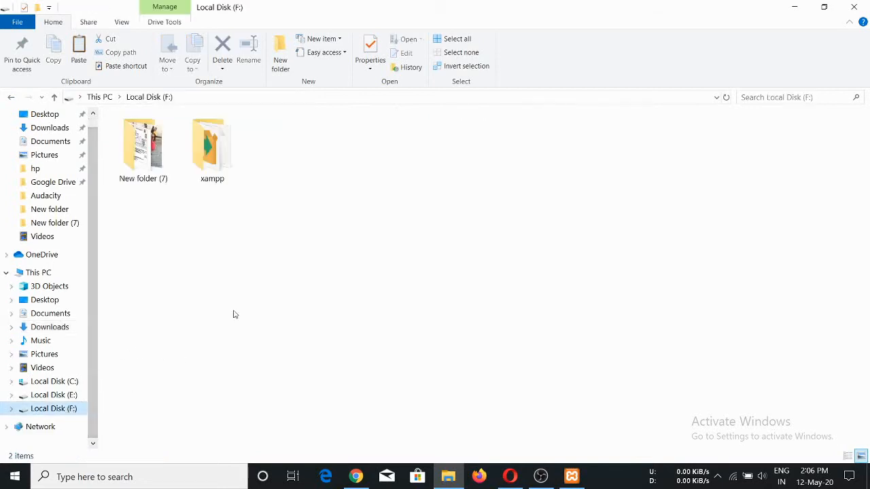
{"action": "left_click", "coordinate": [212, 150]}
{"action": "double_click", "coordinate": [212, 149]}
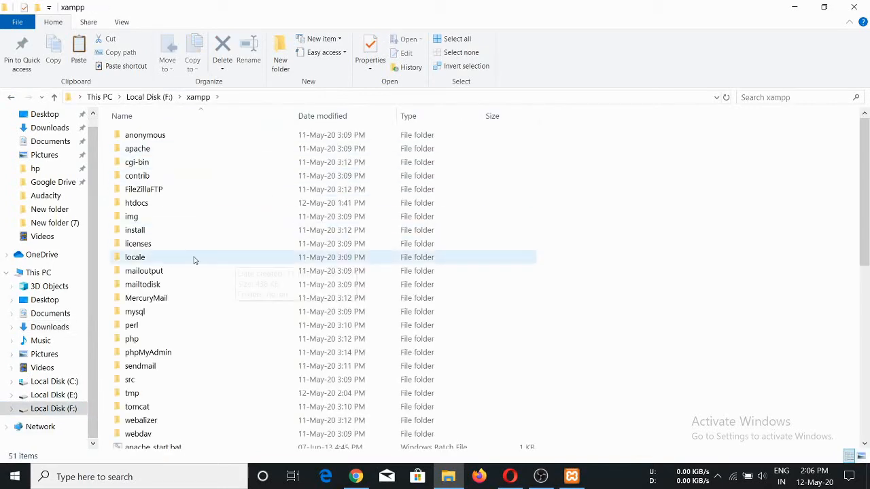
{"action": "double_click", "coordinate": [144, 208]}
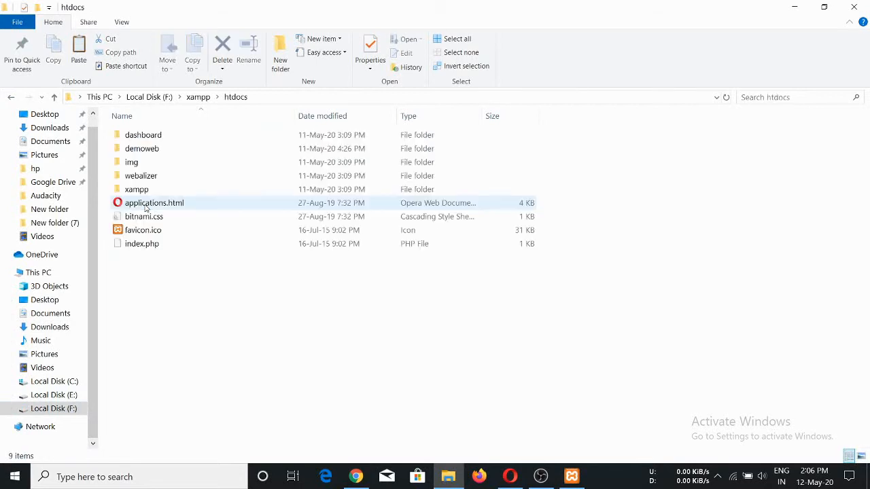
{"action": "double_click", "coordinate": [148, 151]}
{"action": "left_click", "coordinate": [144, 152]}
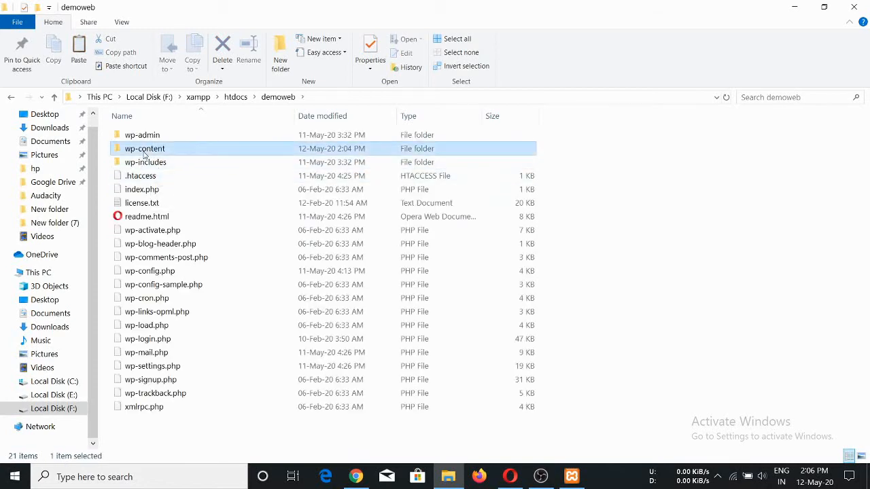
{"action": "double_click", "coordinate": [144, 152]}
{"action": "double_click", "coordinate": [159, 152]}
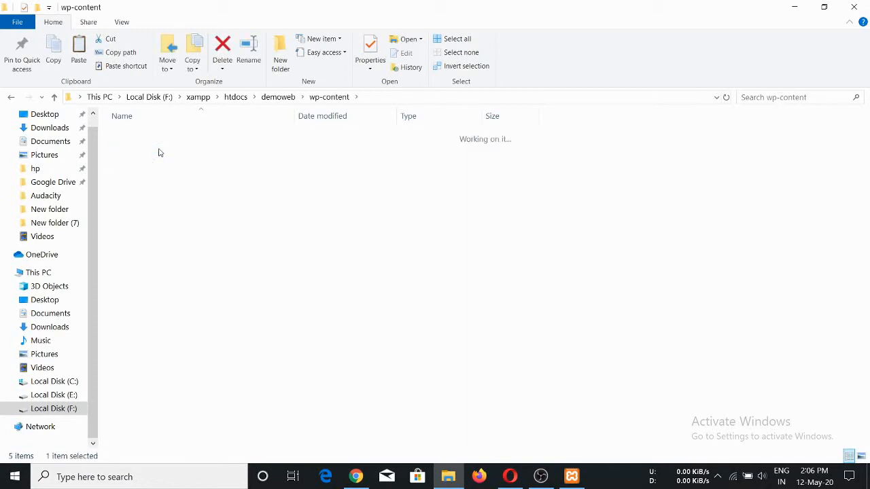
- Paste the copied colibri-wp folder into the themes folder and review the theme folders there
{"action": "right_click", "coordinate": [188, 233]}
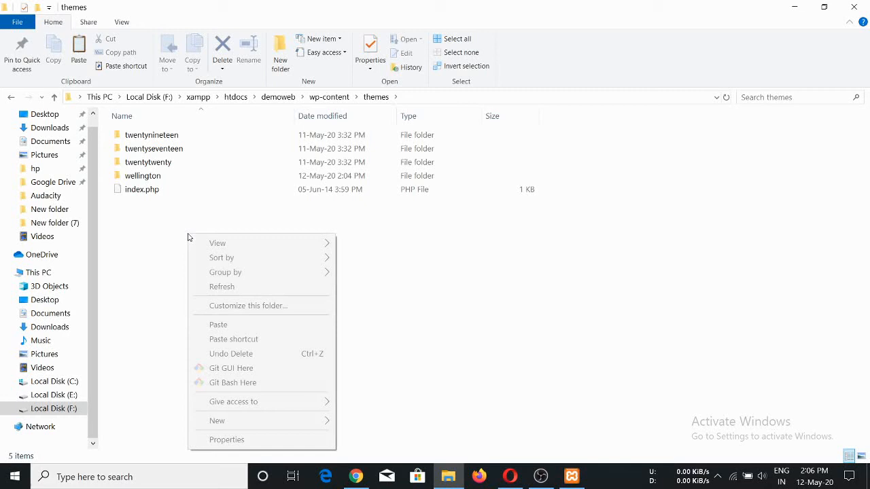
{"action": "left_click", "coordinate": [219, 325]}
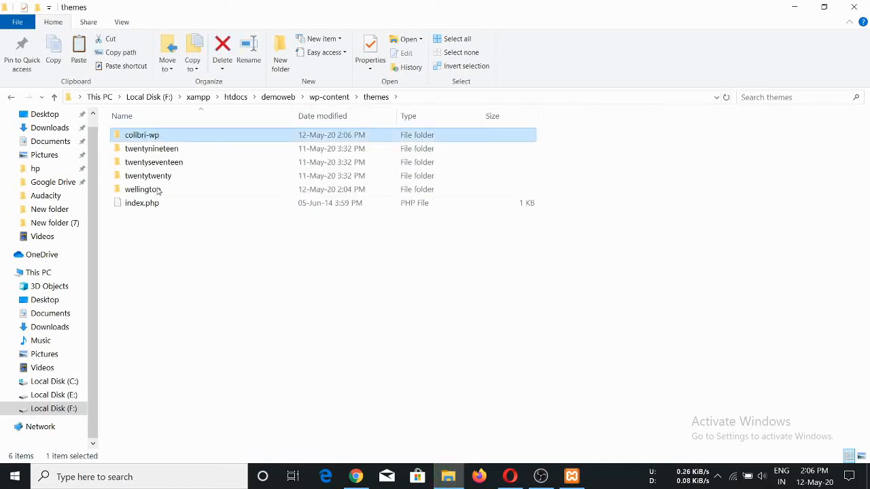
{"action": "left_click", "coordinate": [163, 175]}
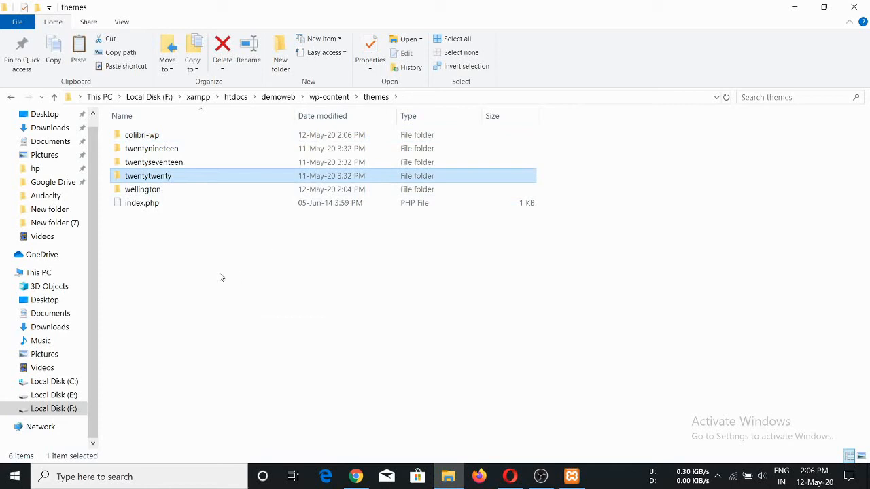
{"action": "left_click", "coordinate": [11, 98]}
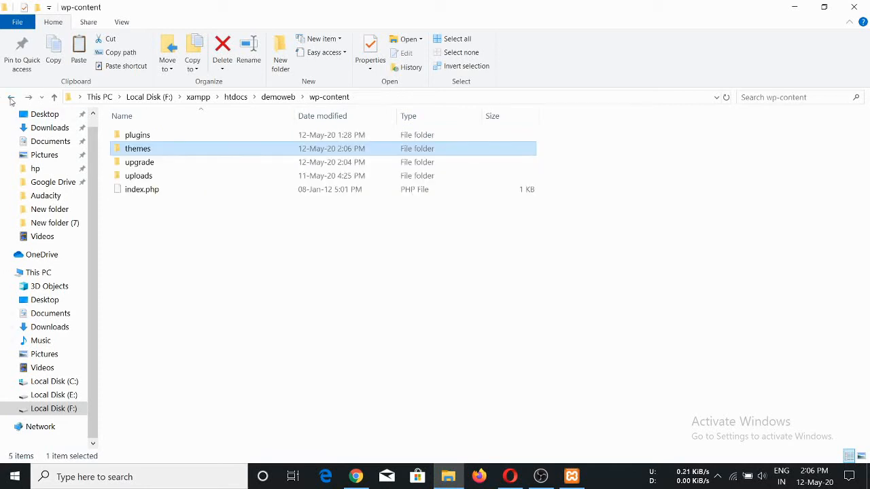
{"action": "double_click", "coordinate": [161, 151]}
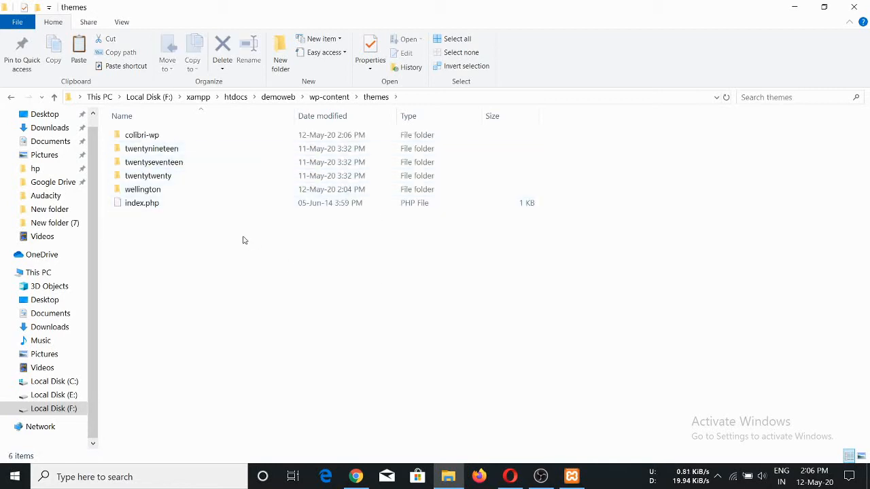
{"action": "left_click", "coordinate": [184, 190]}
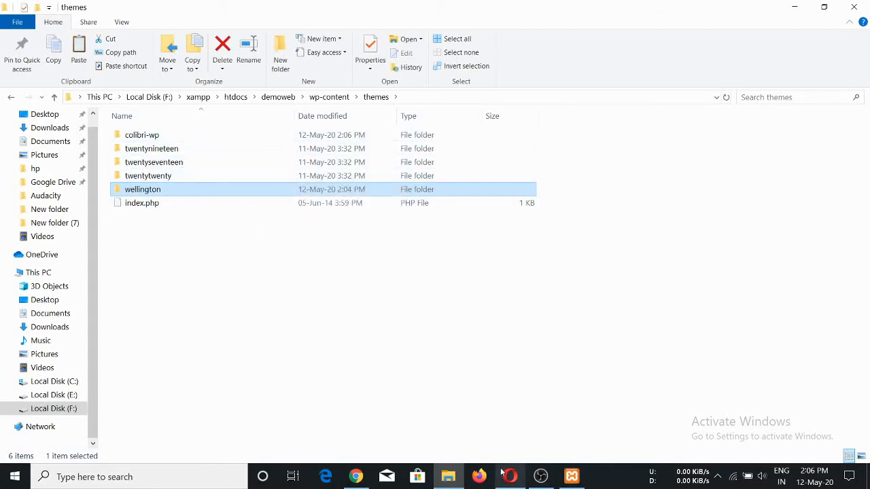
- Switch to Opera, reload the demoweb dashboard's Themes page and activate the Colibri WP theme
{"action": "left_click", "coordinate": [509, 481]}
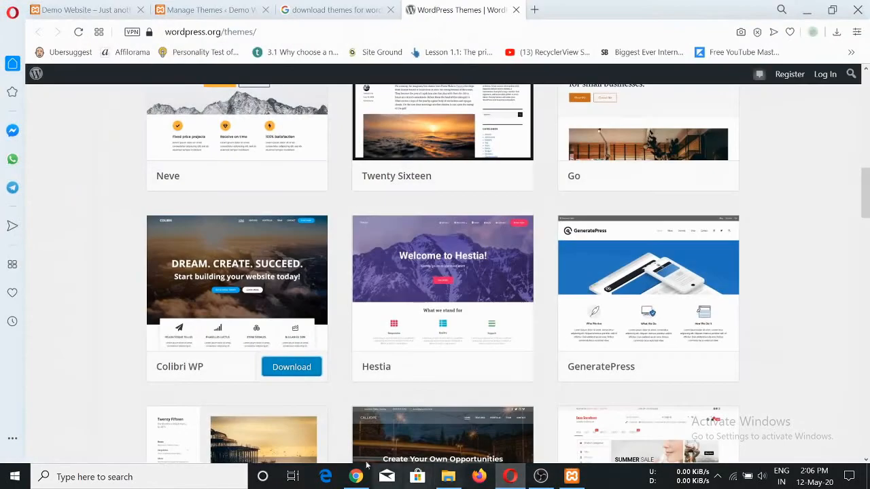
{"action": "left_click", "coordinate": [195, 10]}
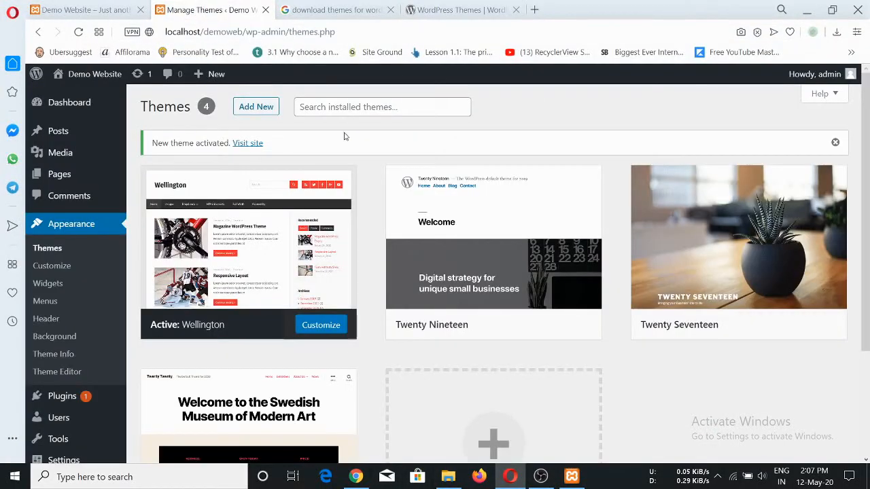
{"action": "left_click", "coordinate": [79, 34]}
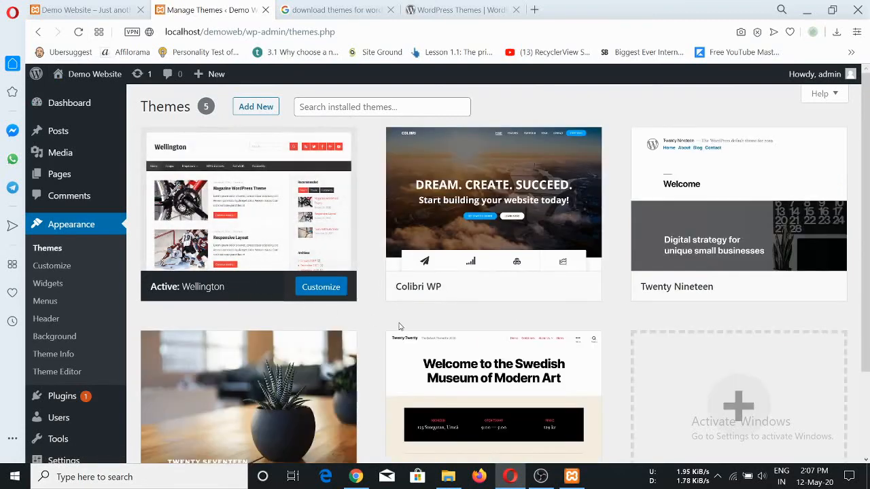
{"action": "mouse_move", "coordinate": [472, 216]}
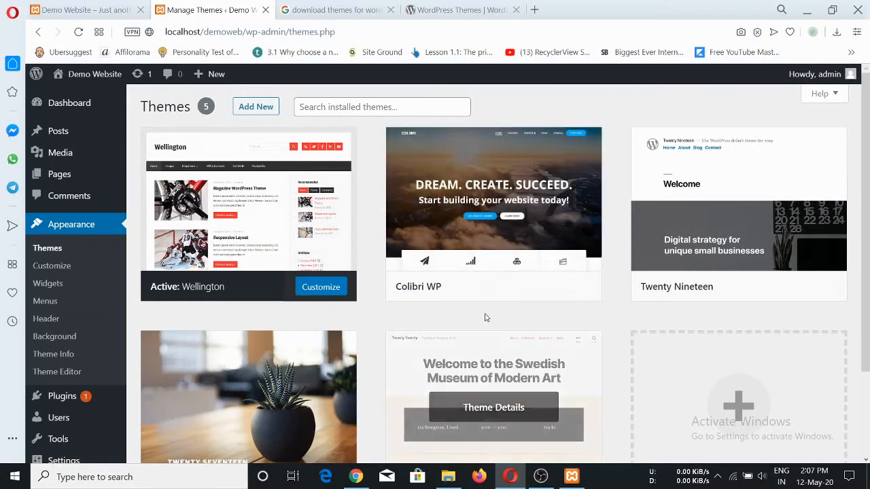
{"action": "left_click", "coordinate": [501, 290]}
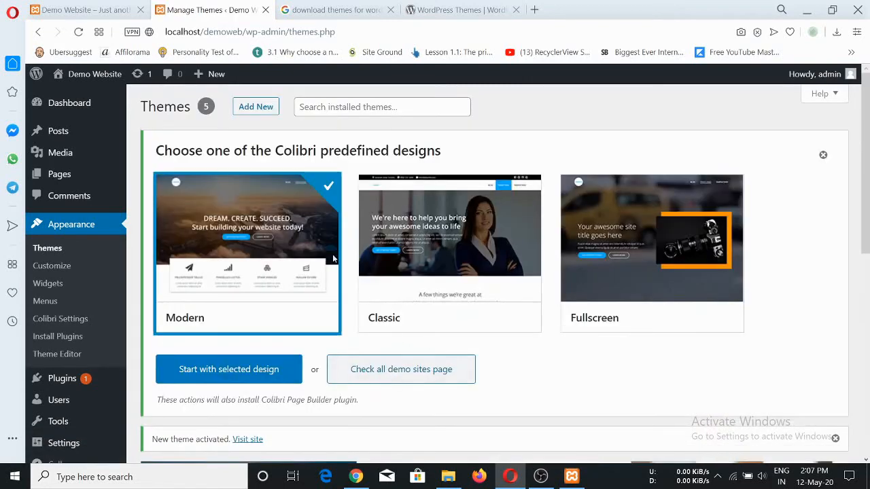
- Reload the Demo Website front page and look through it from header to footer with the new theme
{"action": "left_click", "coordinate": [104, 9]}
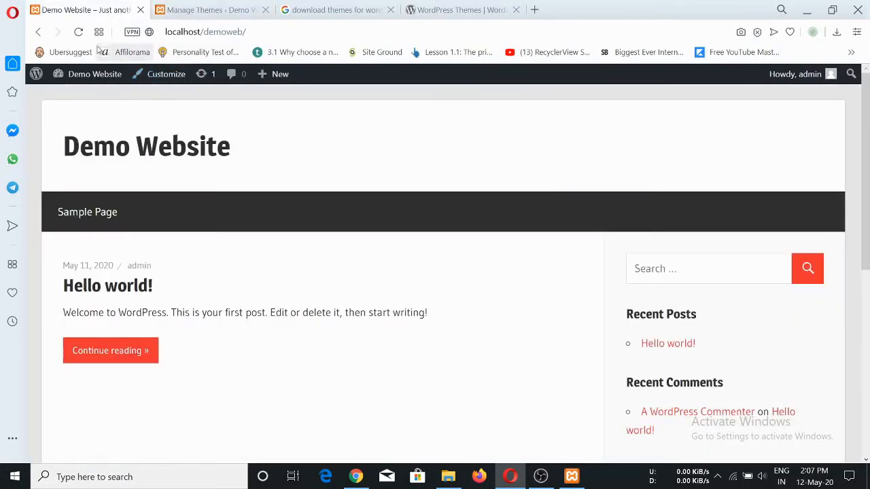
{"action": "left_click", "coordinate": [78, 31]}
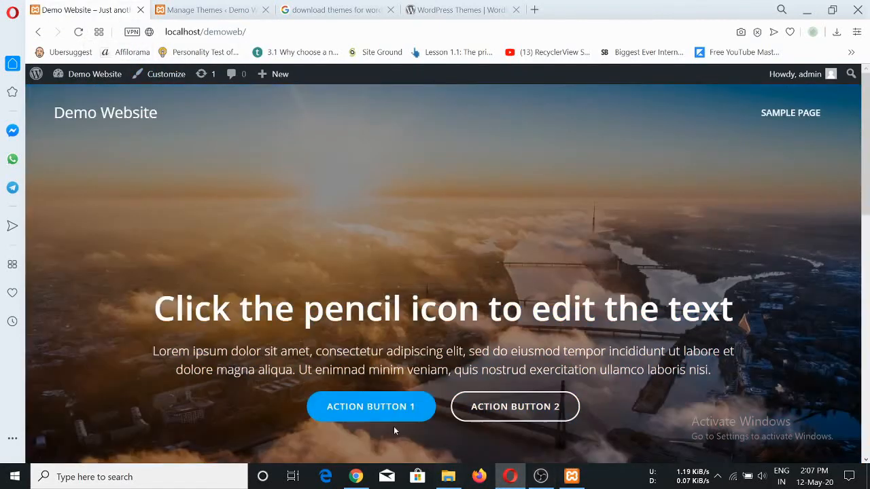
{"action": "scroll", "coordinate": [514, 311], "scroll_direction": "down", "scroll_amount": 3}
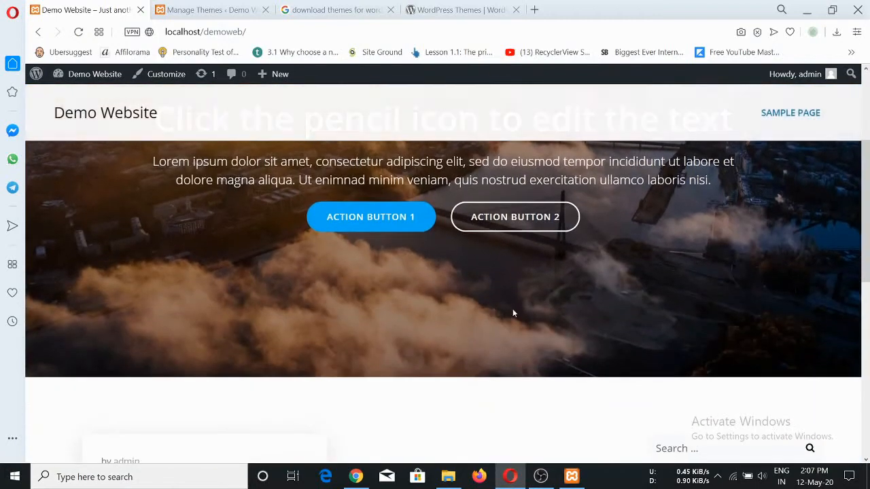
{"action": "scroll", "coordinate": [176, 324], "scroll_direction": "down", "scroll_amount": 3}
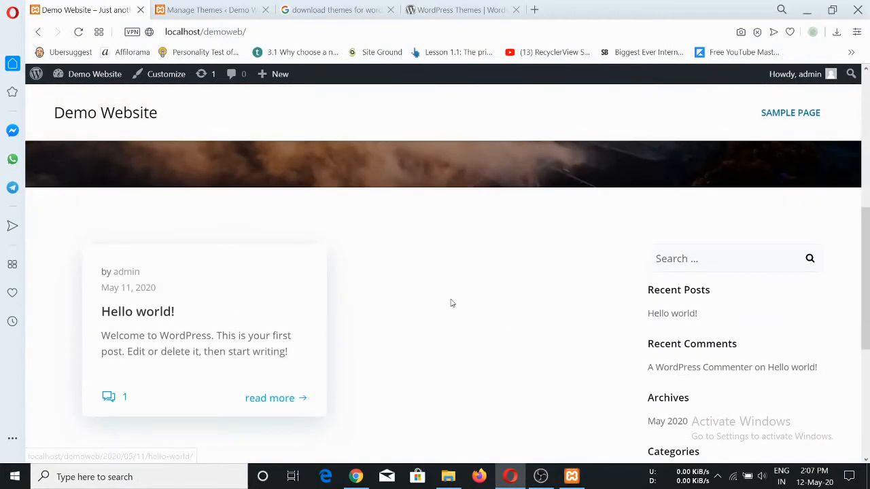
{"action": "scroll", "coordinate": [450, 304], "scroll_direction": "down", "scroll_amount": 5}
{"action": "scroll", "coordinate": [397, 348], "scroll_direction": "up", "scroll_amount": 5}
{"action": "scroll", "coordinate": [397, 348], "scroll_direction": "up", "scroll_amount": 5}
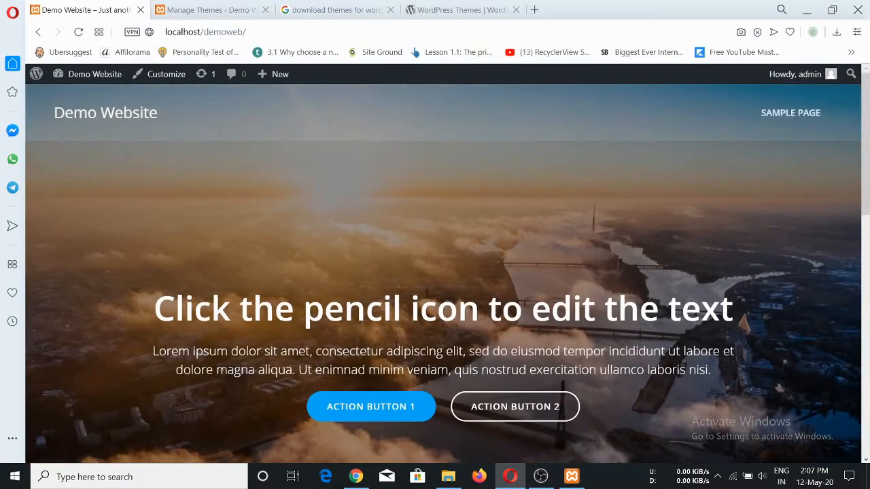